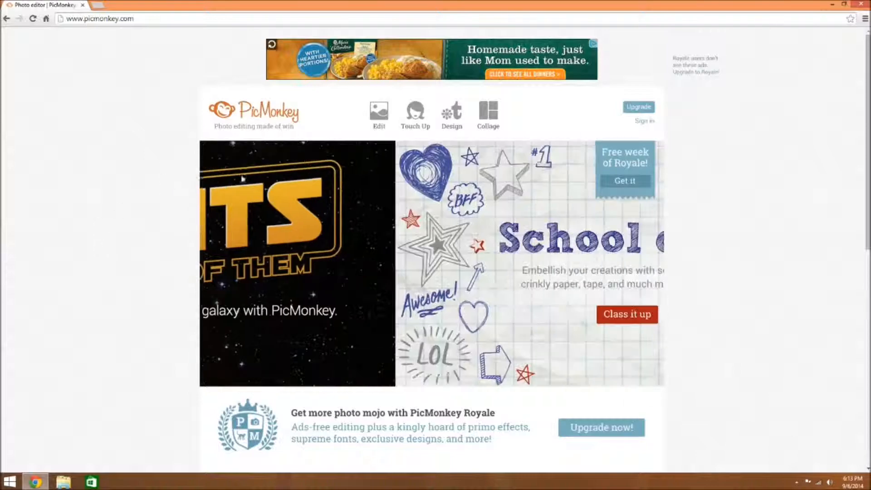
# - Open the screenshot 09-06-14_10-22 AM.png for editing and auto-adjust its exposure and colours
pyautogui.click(383, 118)
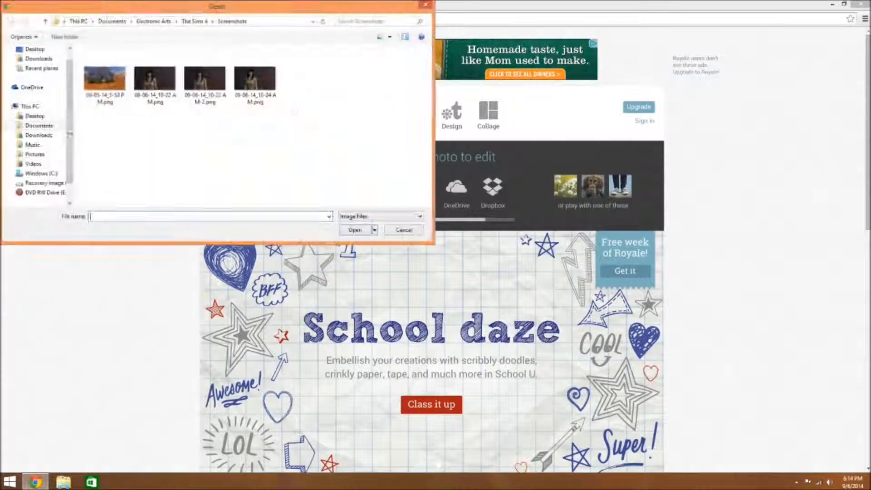
pyautogui.click(166, 91)
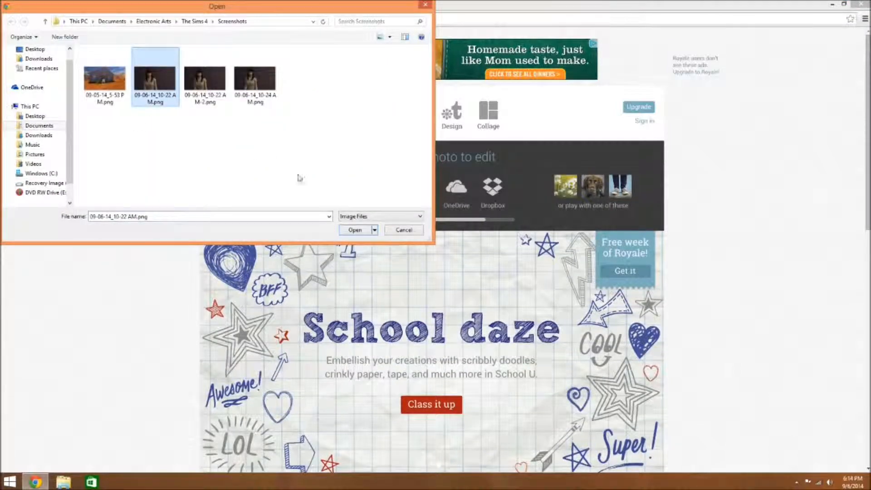
pyautogui.click(354, 230)
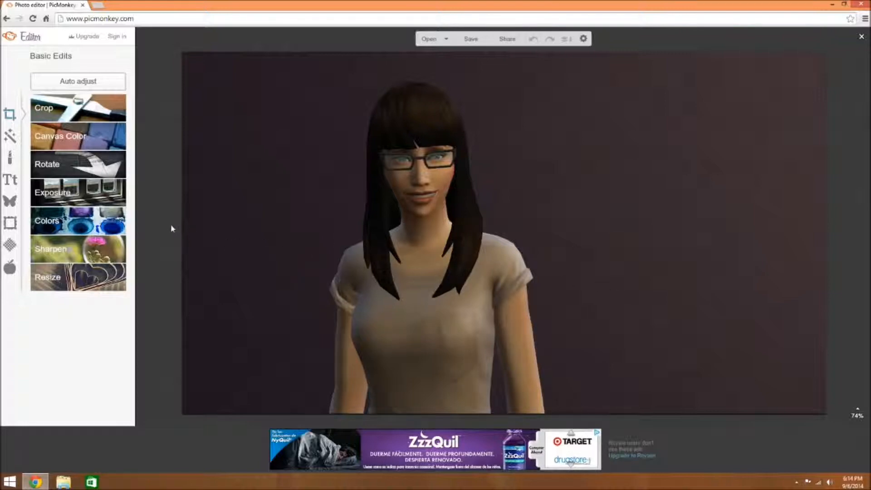
pyautogui.click(84, 86)
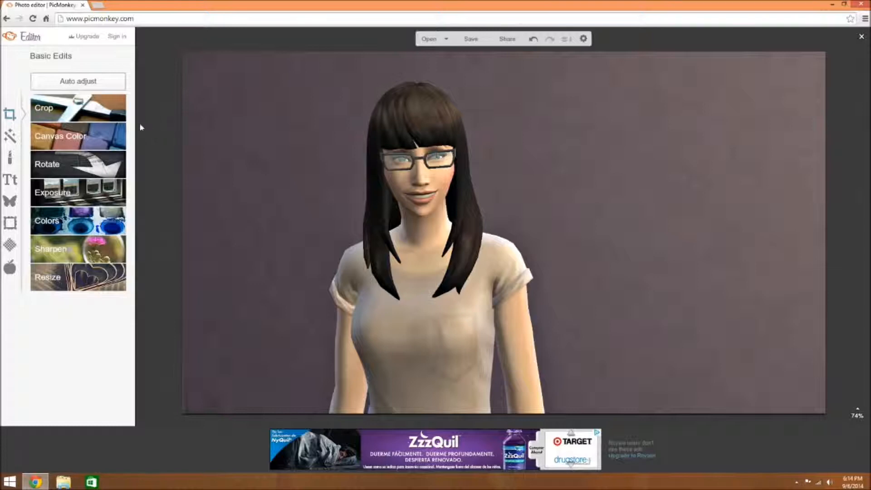
# - Start cropping the photo with the 1920 x 1080 screen-size preset
pyautogui.click(97, 111)
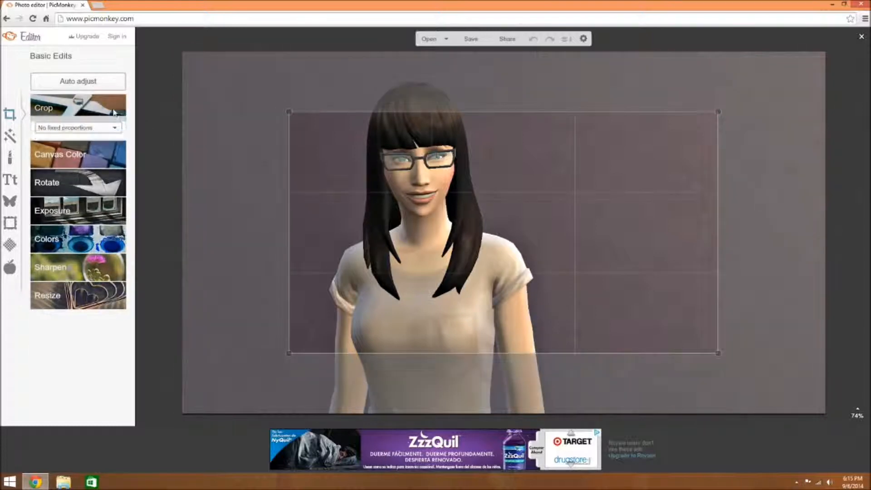
pyautogui.click(82, 128)
pyautogui.scroll(-3, 84, 172)
pyautogui.click(84, 181)
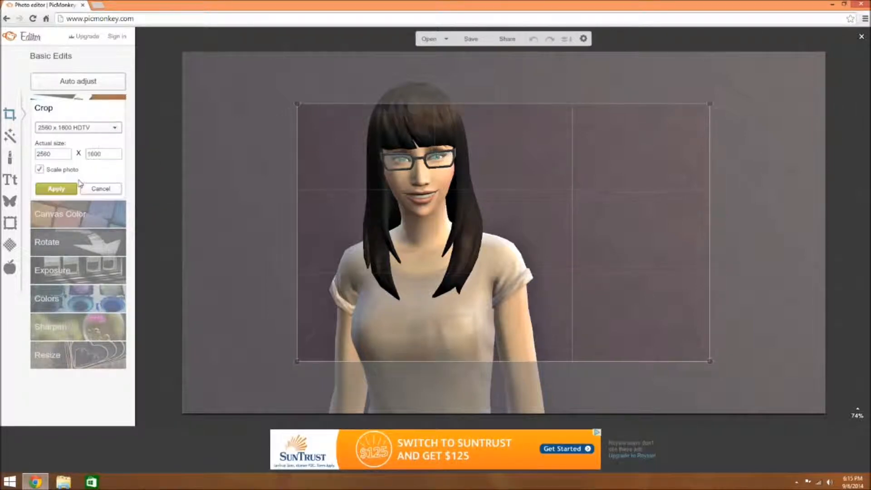
pyautogui.click(99, 129)
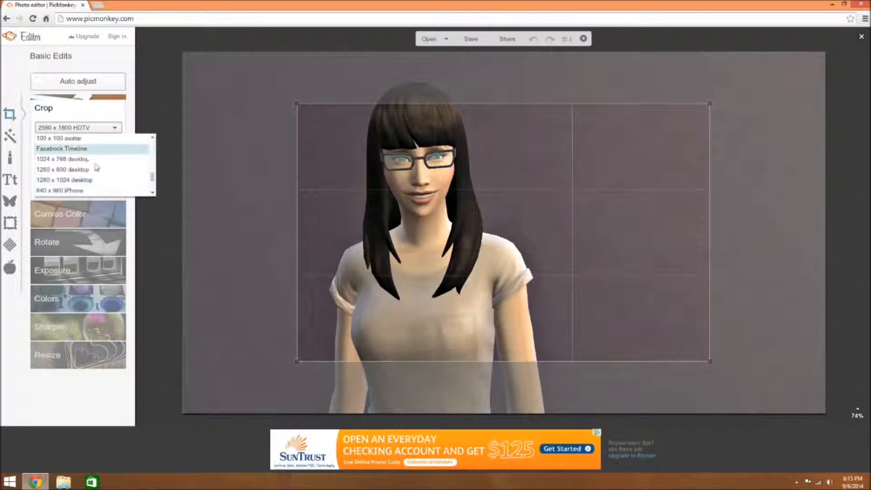
pyautogui.click(69, 190)
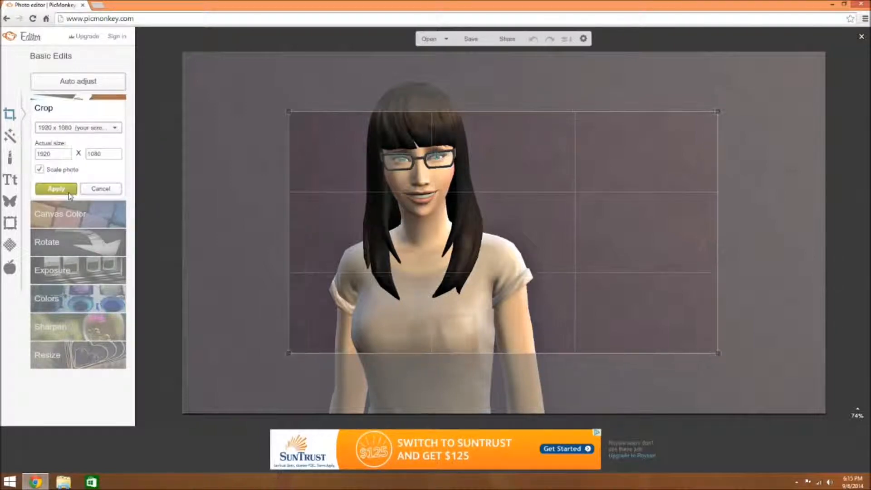
# - Enlarge and reposition the crop frame so the woman's head and torso fall in its left part, with empty wall beside her
pyautogui.moveTo(712, 286); pyautogui.dragTo(729, 247)
pyautogui.moveTo(735, 314); pyautogui.dragTo(812, 376)
pyautogui.moveTo(661, 286)
pyautogui.mouseDown()
pyautogui.moveTo(653, 293)
pyautogui.moveTo(647, 284)
pyautogui.mouseUp()
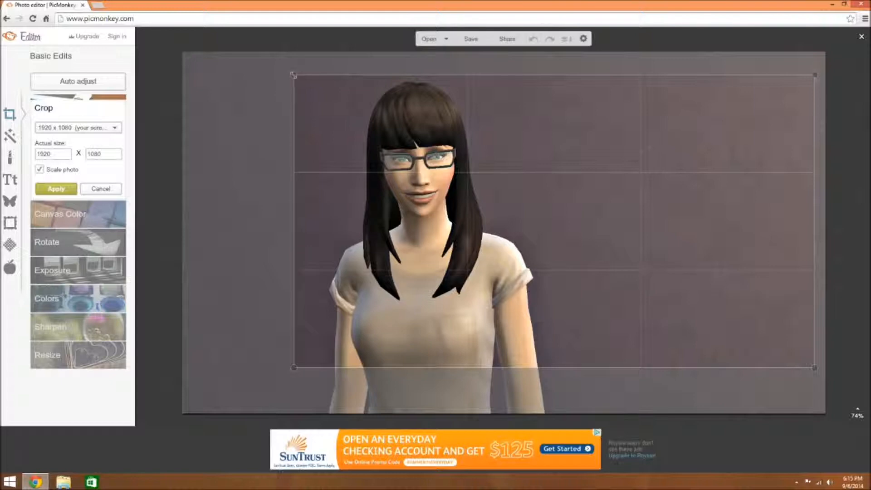
pyautogui.moveTo(294, 75); pyautogui.dragTo(301, 77)
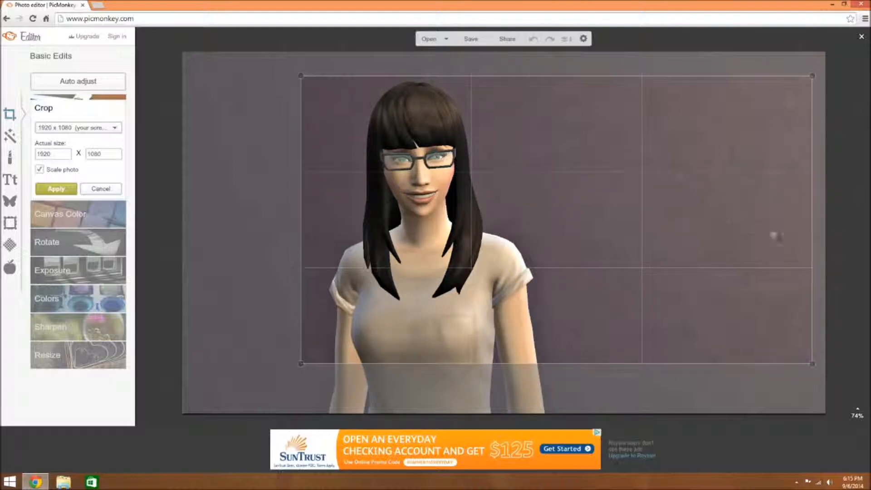
pyautogui.moveTo(812, 363); pyautogui.dragTo(797, 362)
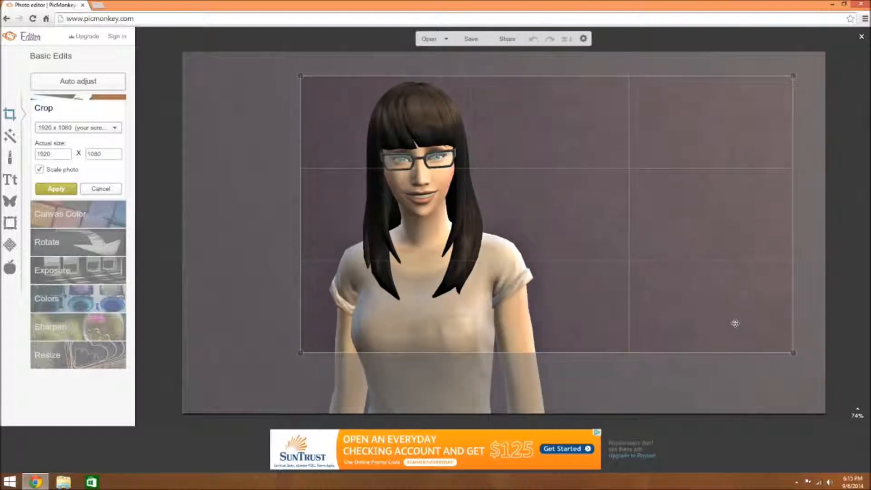
pyautogui.moveTo(723, 325); pyautogui.dragTo(730, 328)
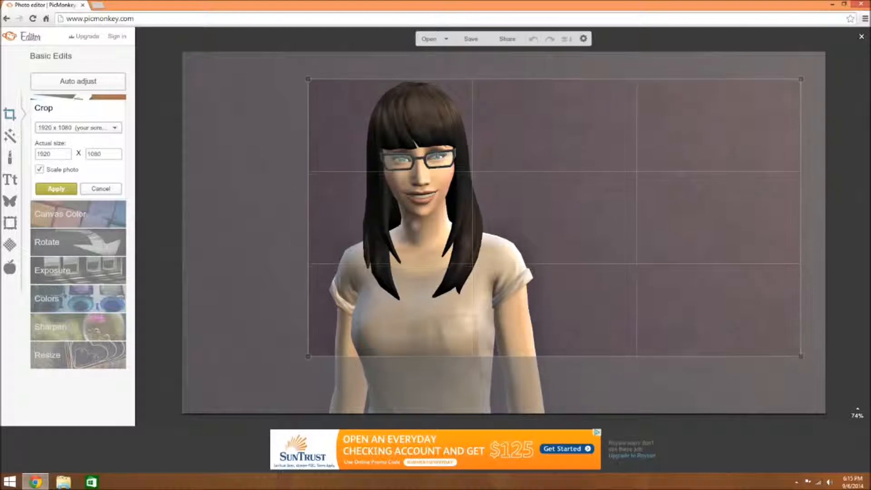
# - Switch the crop to the 2560 x 1600 HDTV preset, enlarge the frame slightly and apply the crop
pyautogui.click(115, 128)
pyautogui.click(89, 181)
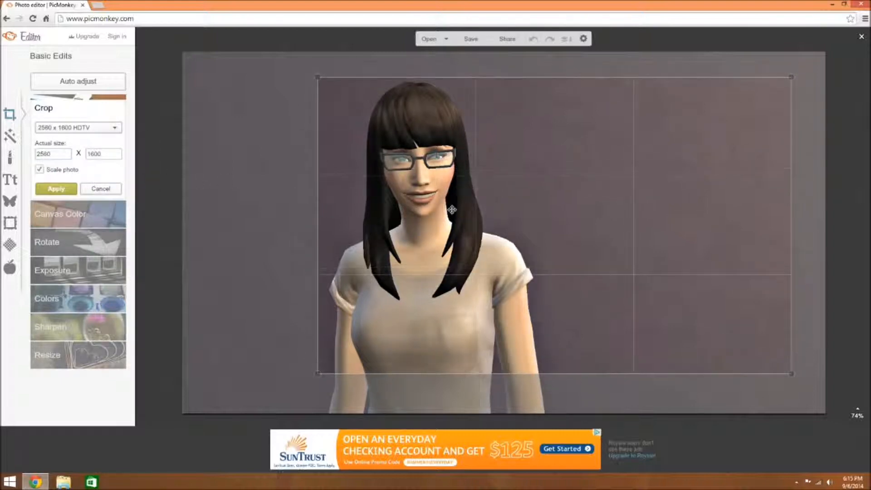
pyautogui.moveTo(793, 375); pyautogui.dragTo(804, 381)
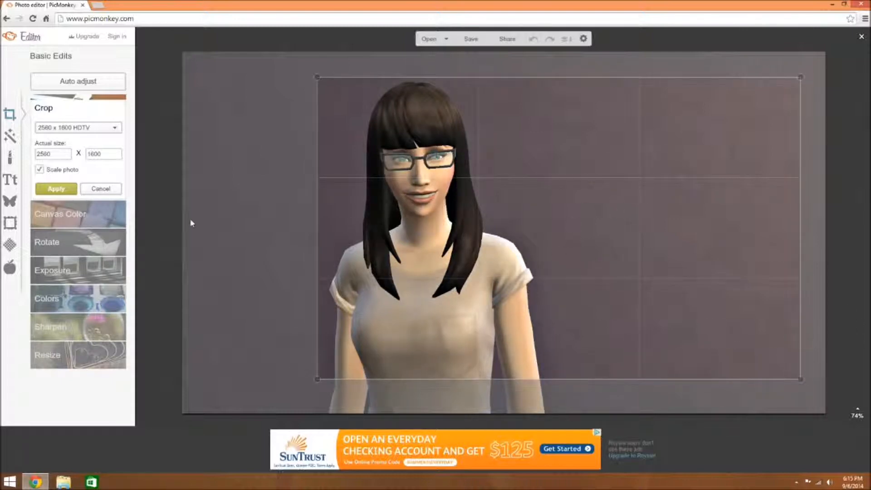
pyautogui.click(57, 189)
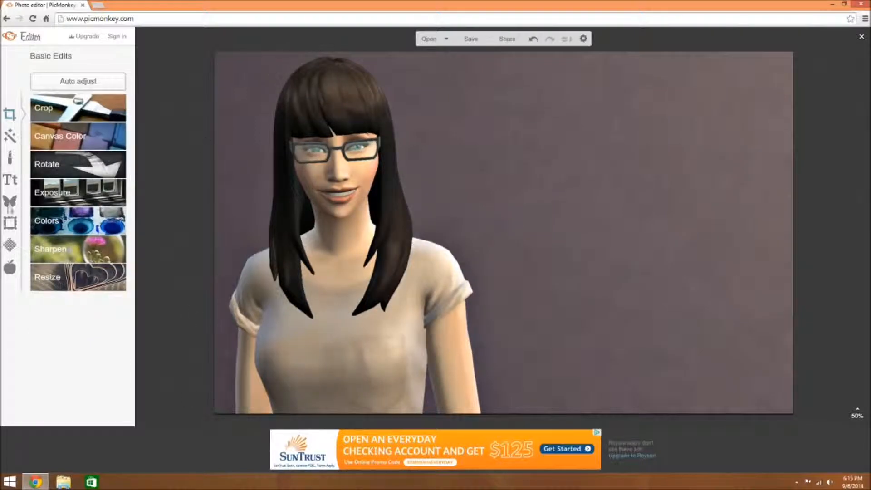
# - Try the Black and White and Soften effects on the photo
pyautogui.click(10, 136)
pyautogui.click(10, 115)
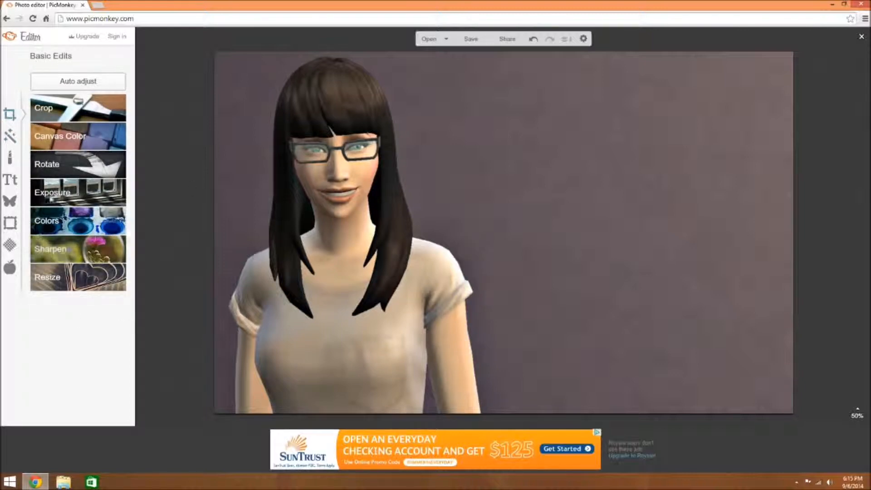
pyautogui.click(10, 137)
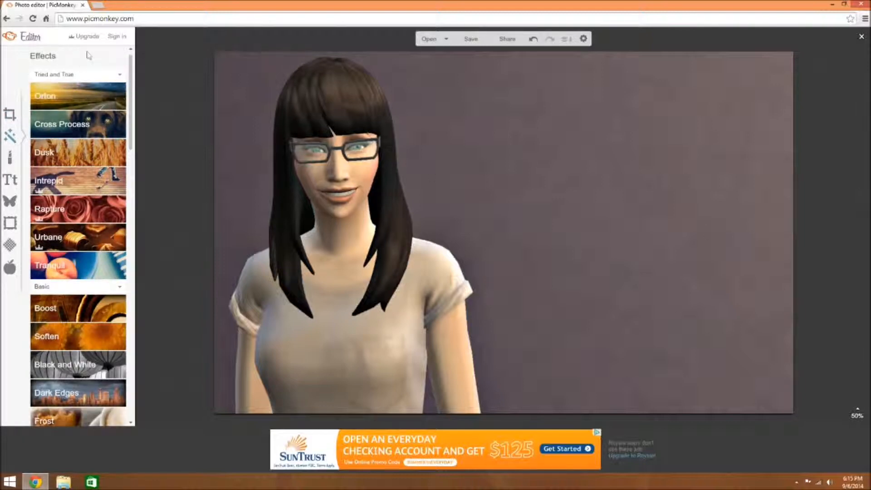
pyautogui.scroll(-4, 64, 322)
pyautogui.click(76, 200)
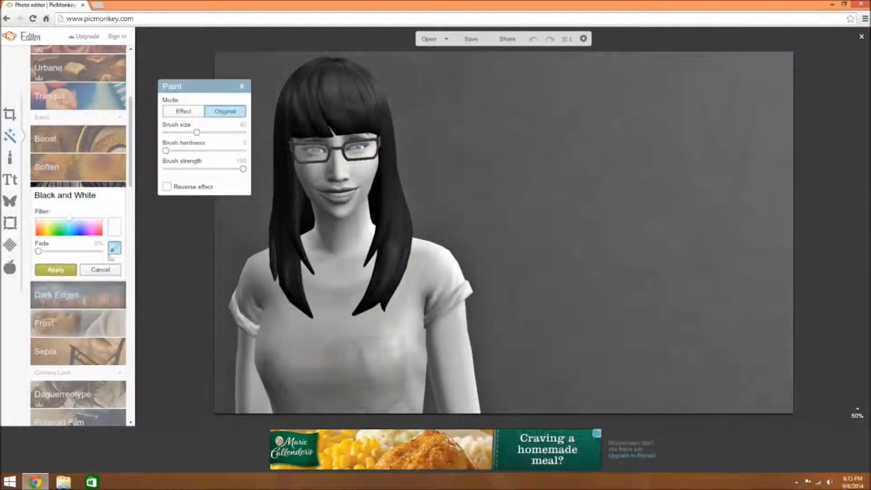
pyautogui.click(72, 170)
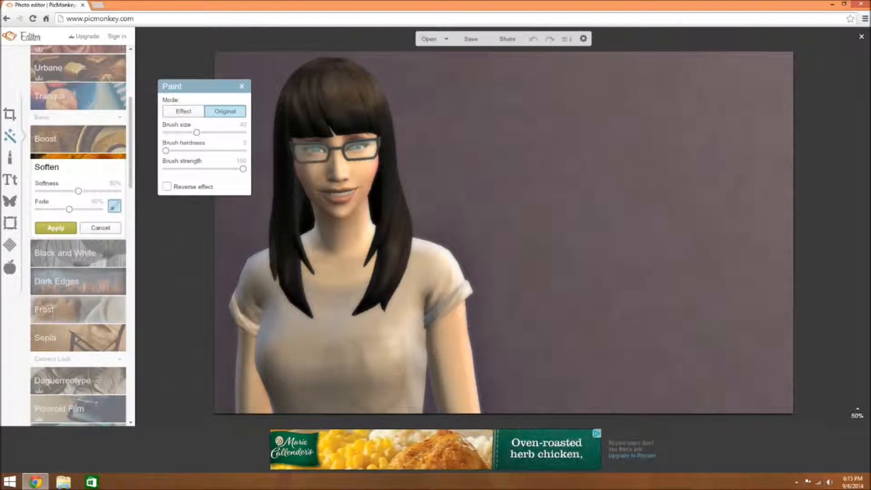
pyautogui.click(105, 232)
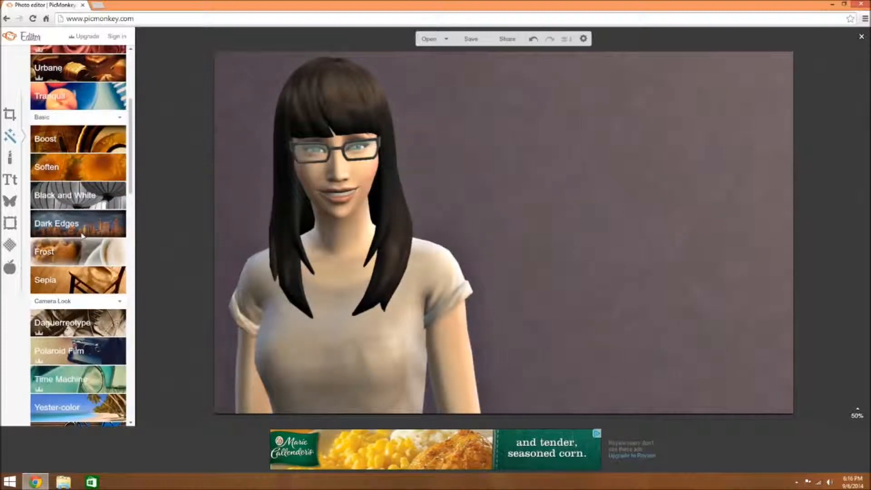
pyautogui.click(10, 160)
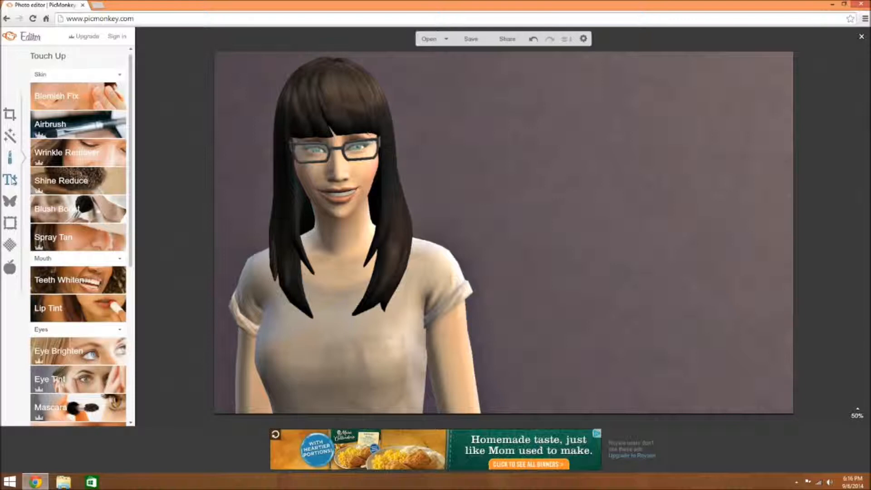
# - Add the text "Let's Play:" in the Shadows Into Light Two font on the empty wall beside the woman
pyautogui.click(10, 180)
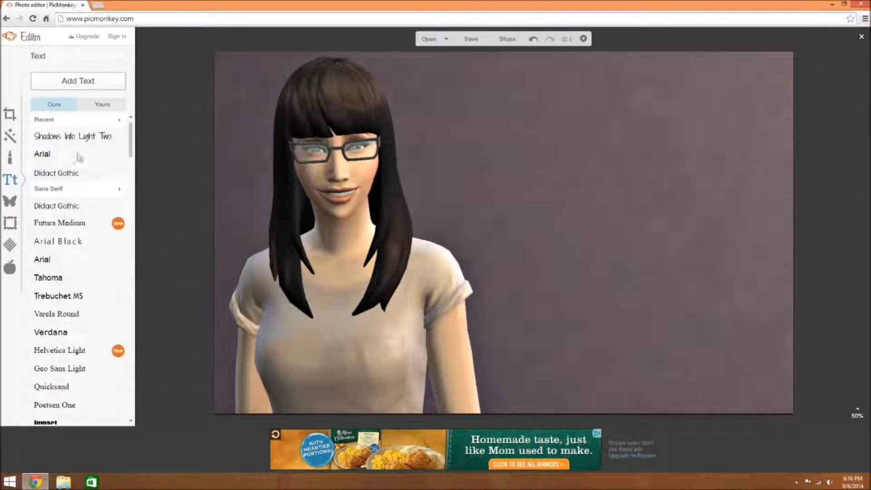
pyautogui.scroll(-10, 74, 343)
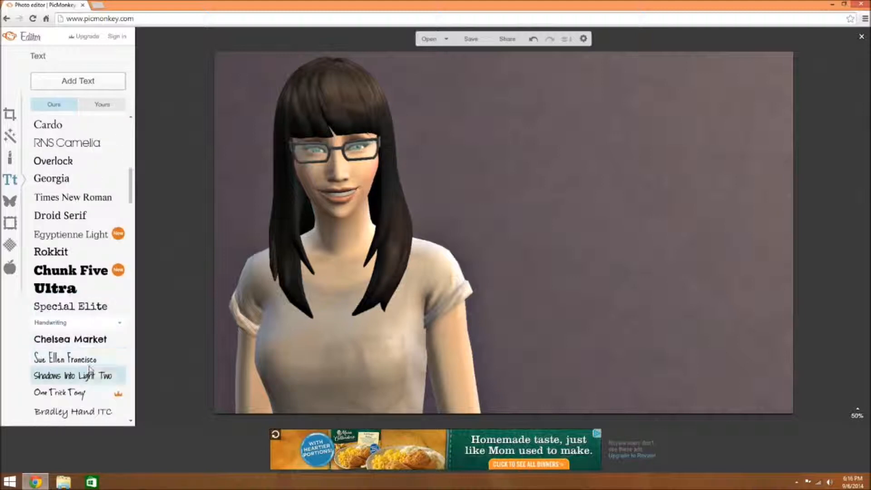
pyautogui.click(88, 383)
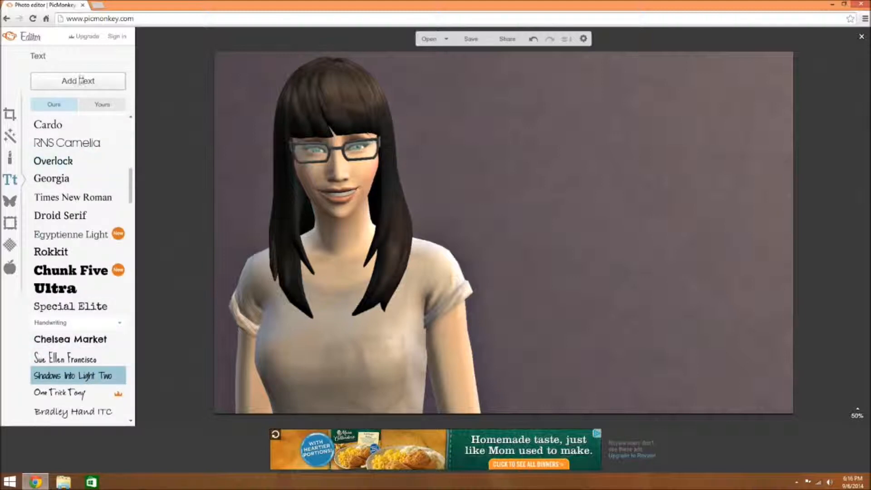
pyautogui.moveTo(541, 214); pyautogui.dragTo(558, 171)
pyautogui.click(535, 178)
pyautogui.write('L')
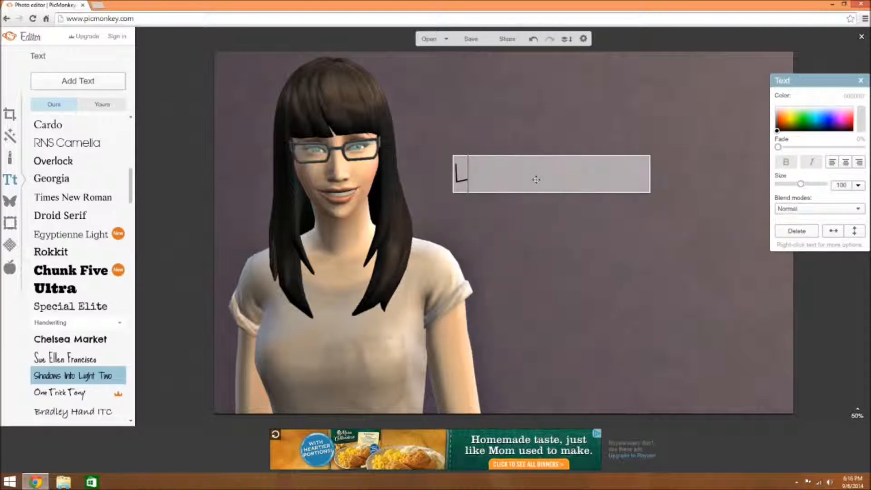
pyautogui.write('et')
pyautogui.press('Return')
pyautogui.write('s')
pyautogui.press('BackSpace')
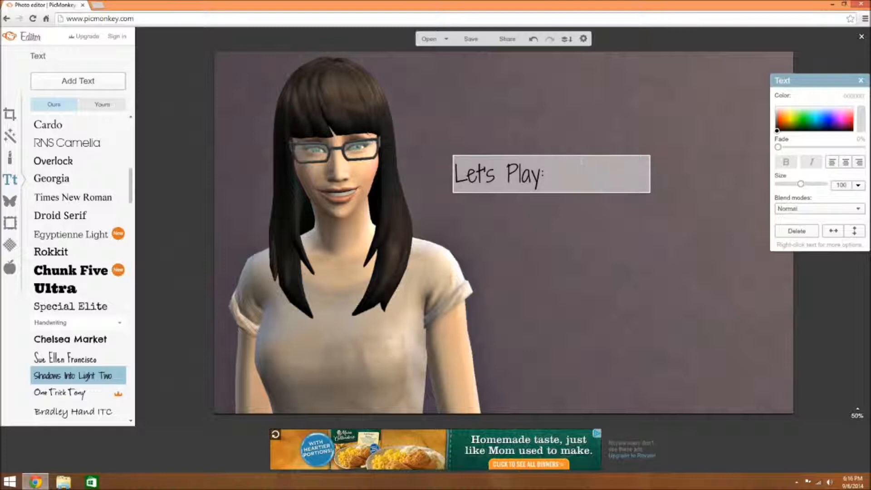
# - Change the colour of the "Let's Play:" text to white
pyautogui.hotkey('ctrl', 'a')
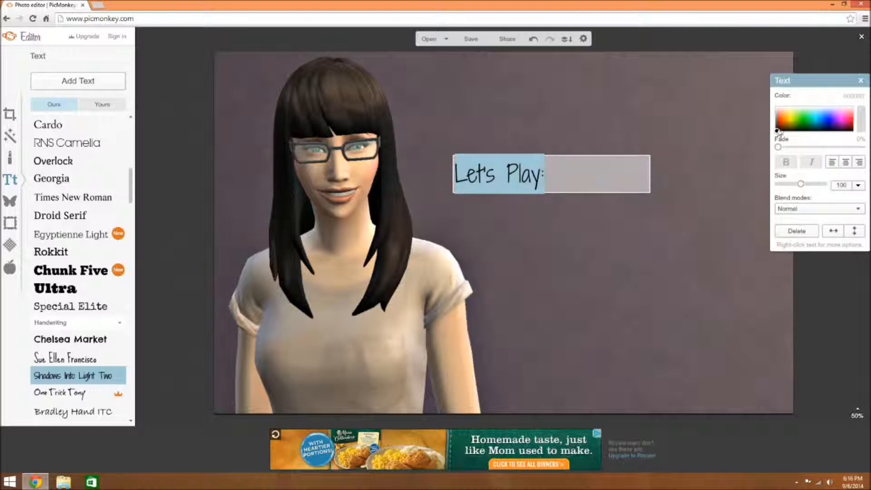
pyautogui.moveTo(778, 127); pyautogui.dragTo(754, 84)
pyautogui.click(651, 162)
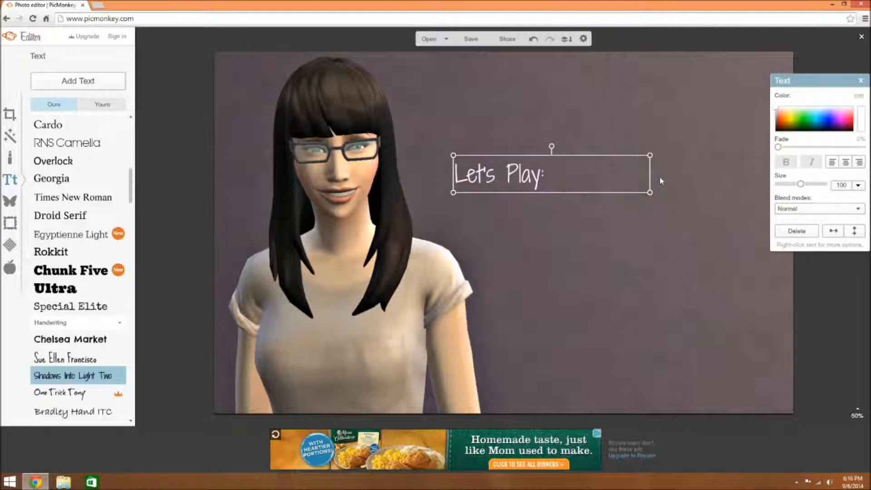
# - Enlarge the "Let's Play:" text to about size 355 and tilt it clockwise across the photo's upper-right area
pyautogui.moveTo(650, 174); pyautogui.dragTo(587, 121)
pyautogui.moveTo(635, 144); pyautogui.dragTo(808, 203)
pyautogui.moveTo(504, 93); pyautogui.dragTo(455, 77)
pyautogui.moveTo(631, 70); pyautogui.dragTo(676, 83)
pyautogui.moveTo(763, 268); pyautogui.dragTo(723, 232)
pyautogui.moveTo(679, 173); pyautogui.dragTo(698, 204)
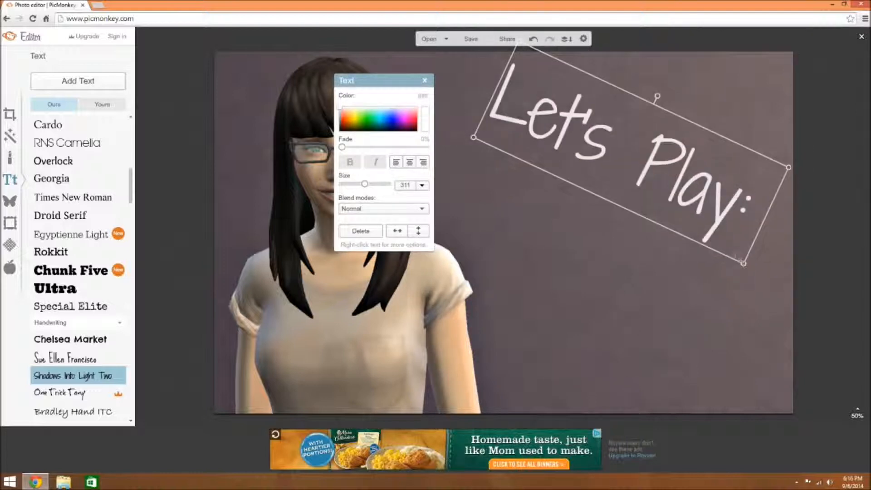
pyautogui.moveTo(743, 263); pyautogui.dragTo(785, 311)
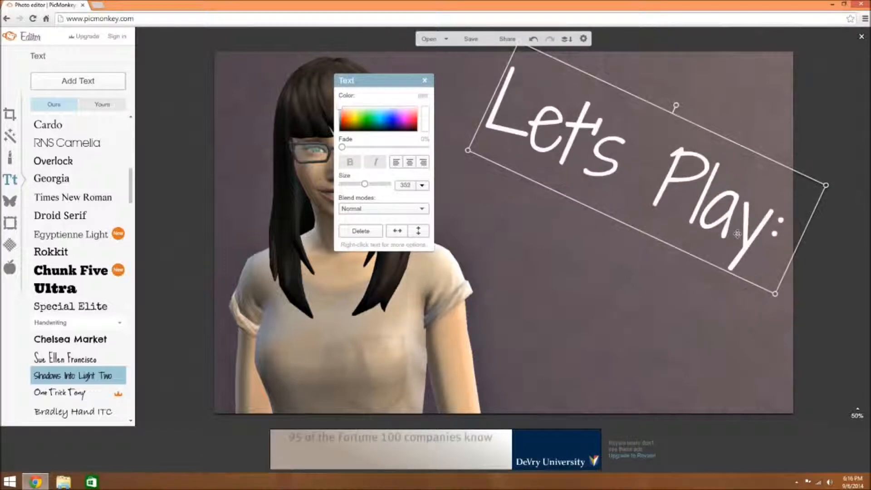
pyautogui.moveTo(731, 222); pyautogui.dragTo(733, 217)
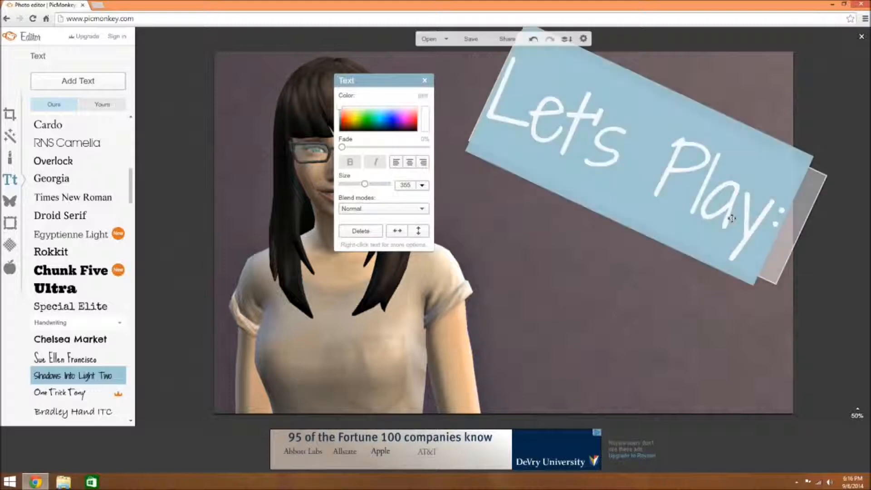
pyautogui.click(842, 97)
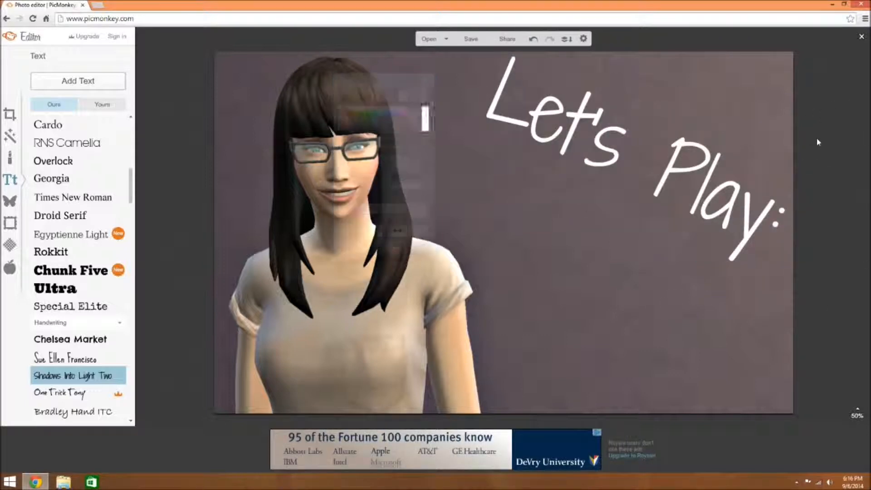
# - Add a sharp-cornered rectangle from the Geometric overlays to the photo
pyautogui.click(16, 205)
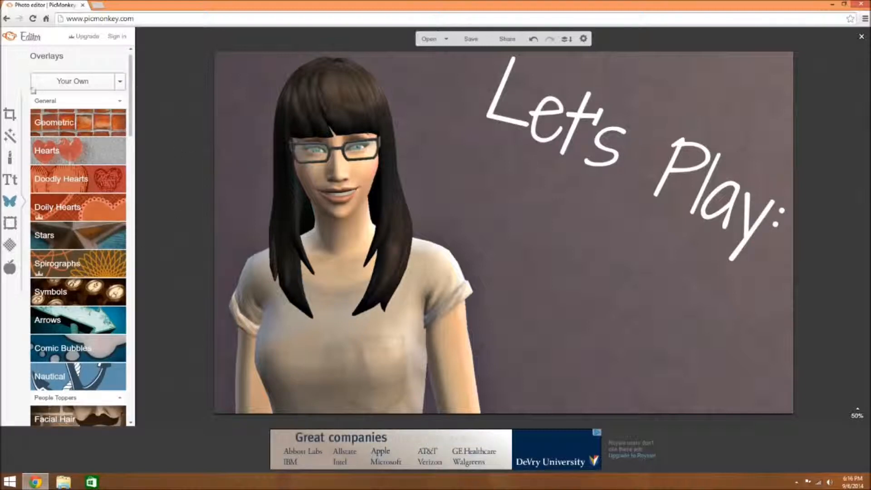
pyautogui.click(70, 131)
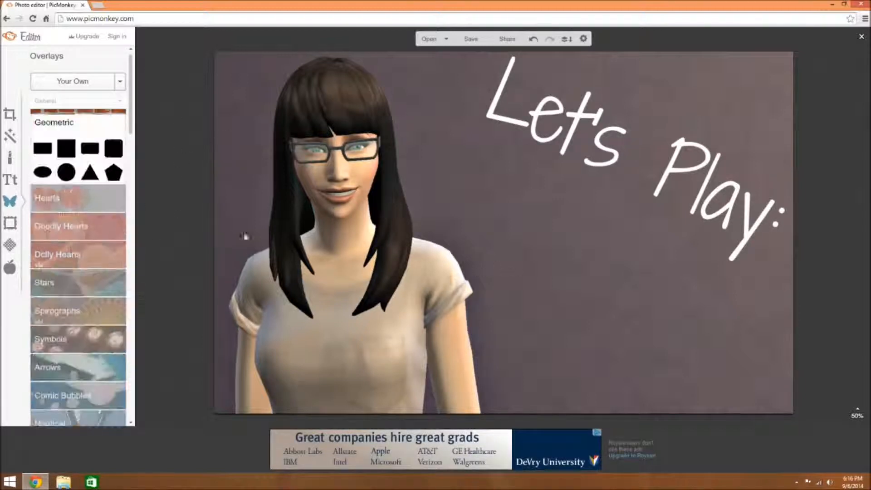
pyautogui.click(41, 154)
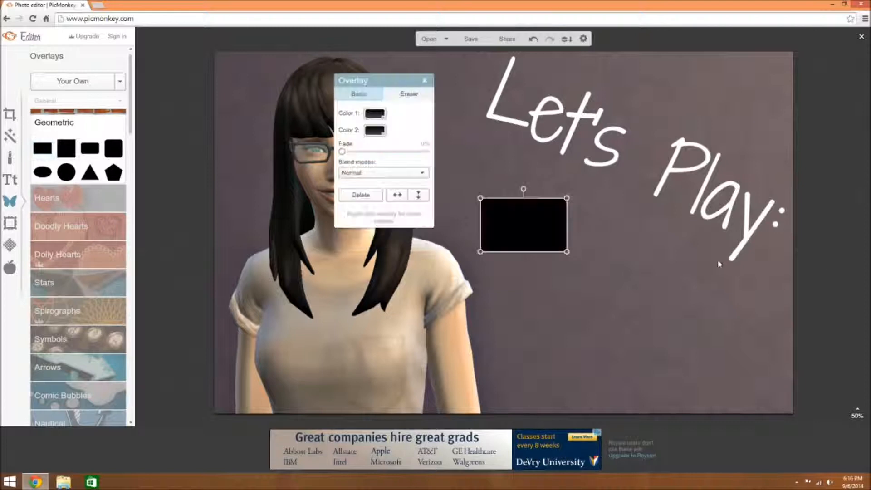
# - Set both colours of the rectangle overlay to orange and its fade to 57%
pyautogui.click(382, 175)
pyautogui.click(382, 176)
pyautogui.click(382, 176)
pyautogui.click(382, 175)
pyautogui.click(374, 114)
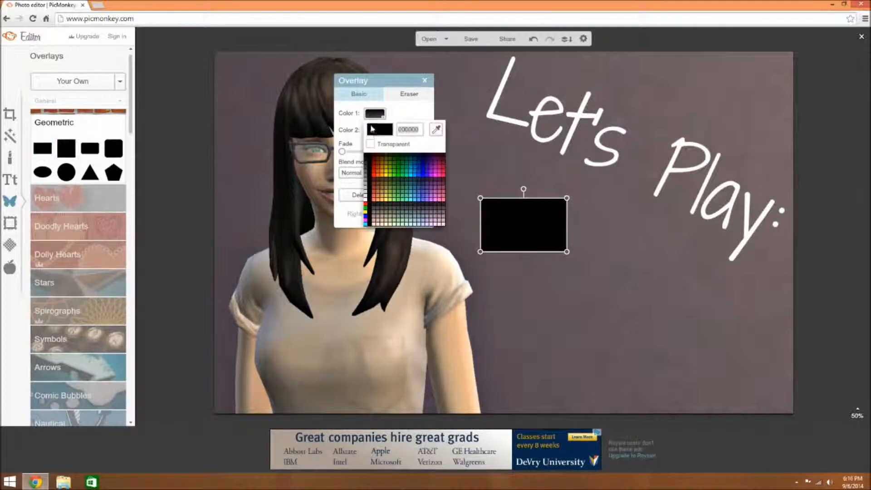
pyautogui.click(378, 171)
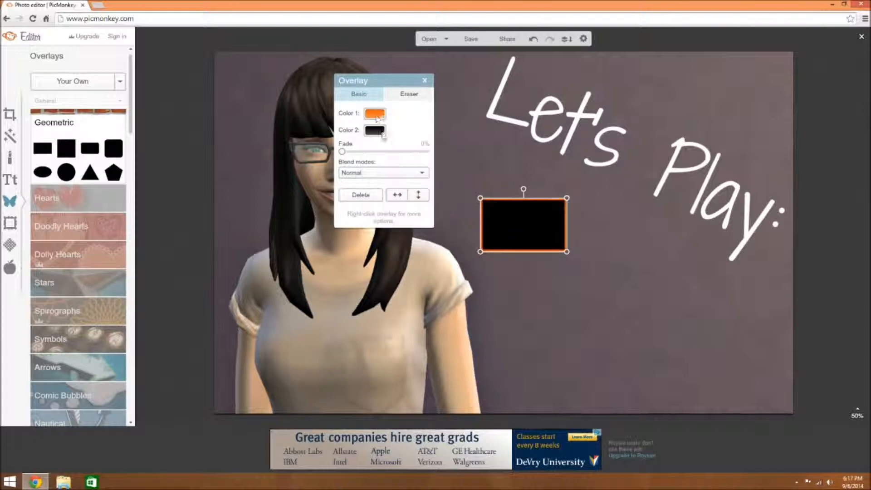
pyautogui.click(374, 132)
pyautogui.click(385, 181)
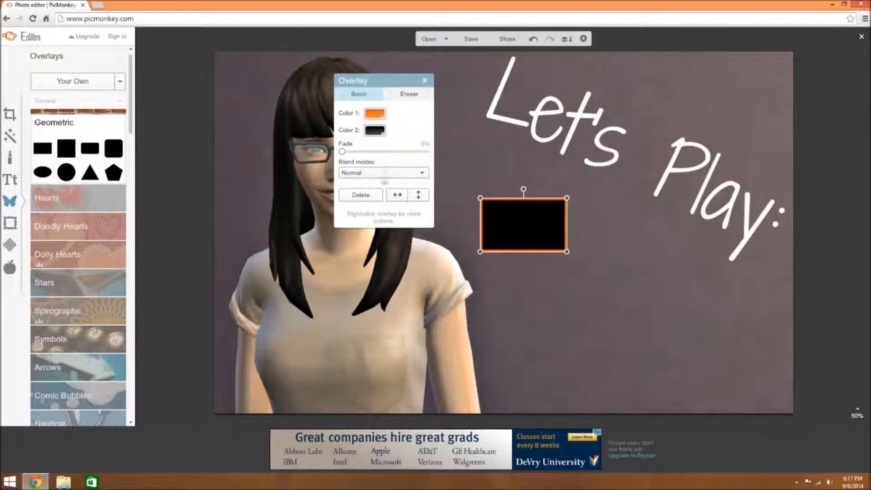
pyautogui.click(374, 131)
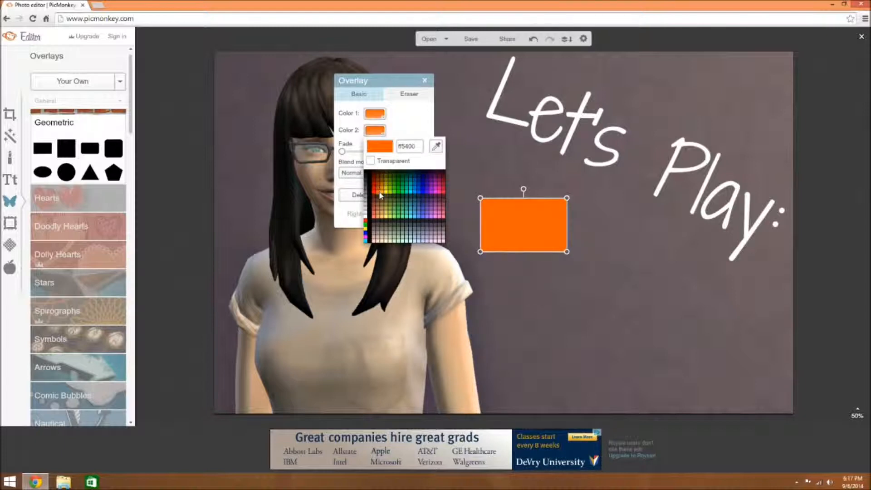
pyautogui.click(381, 194)
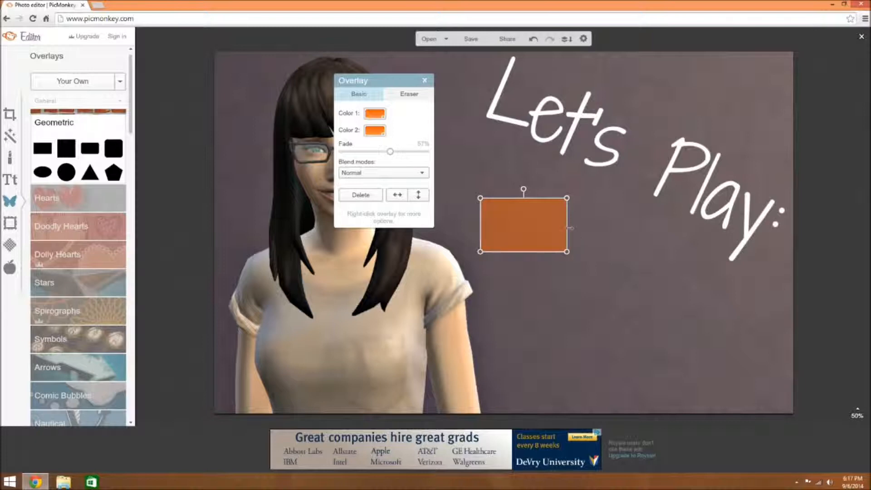
# - Stretch the orange rectangle wider on both sides and delete it from the photo
pyautogui.moveTo(572, 226); pyautogui.dragTo(696, 225)
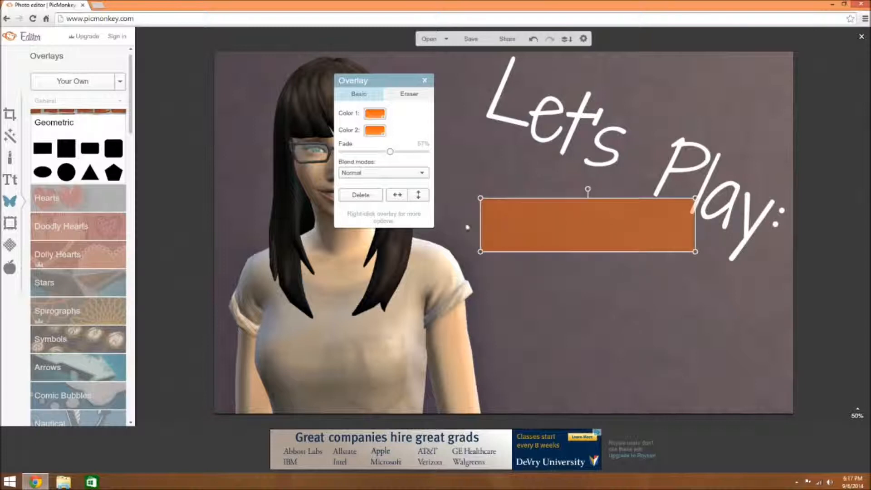
pyautogui.moveTo(466, 230); pyautogui.dragTo(442, 226)
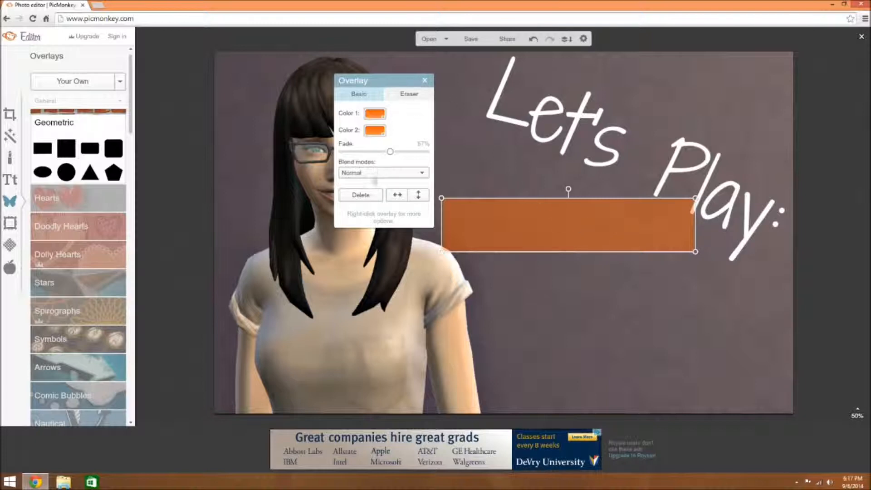
pyautogui.click(360, 195)
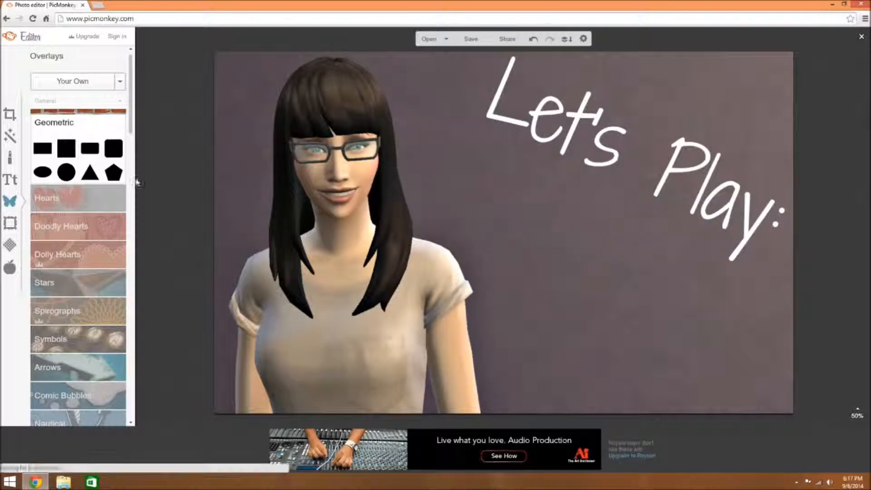
# - Add the Sims 4 logo image from the Pictures folder to the photo as a custom overlay
pyautogui.click(76, 85)
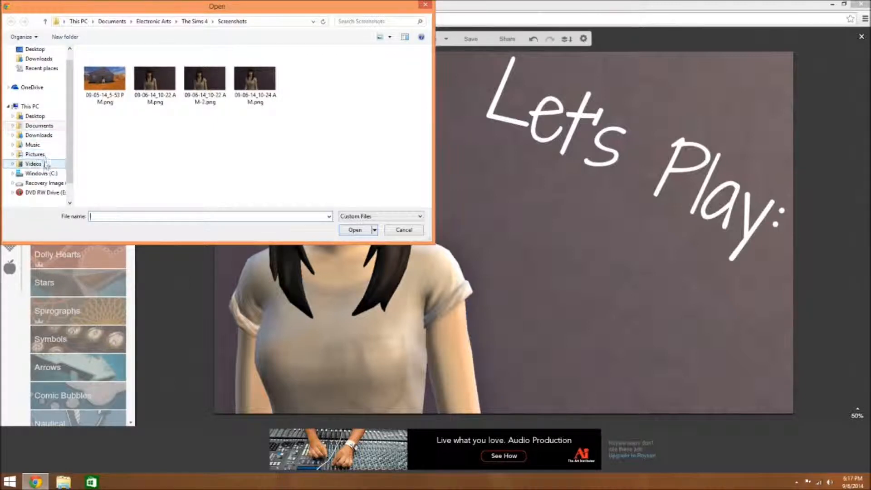
pyautogui.click(41, 154)
pyautogui.doubleClick(105, 77)
pyautogui.click(104, 64)
pyautogui.click(355, 230)
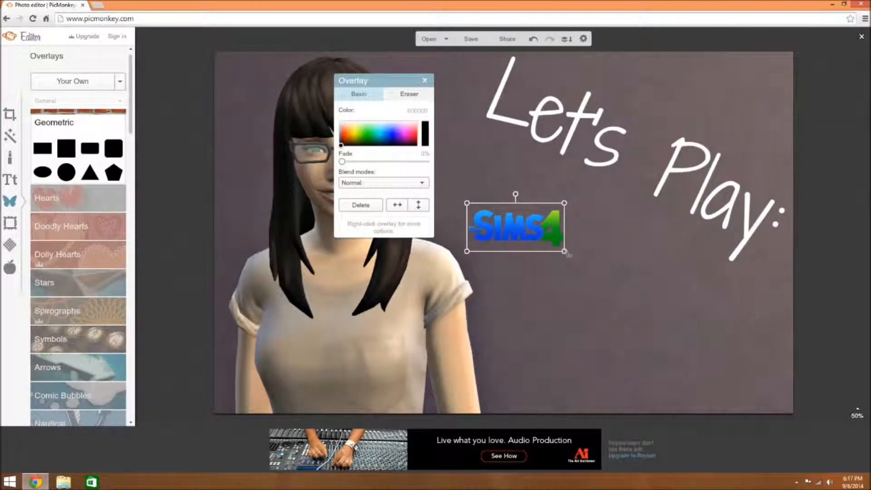
# - Enlarge the Sims 4 logo to fill the wall beside the woman and move it down below the "Let's Play:" text
pyautogui.moveTo(587, 266); pyautogui.dragTo(778, 358)
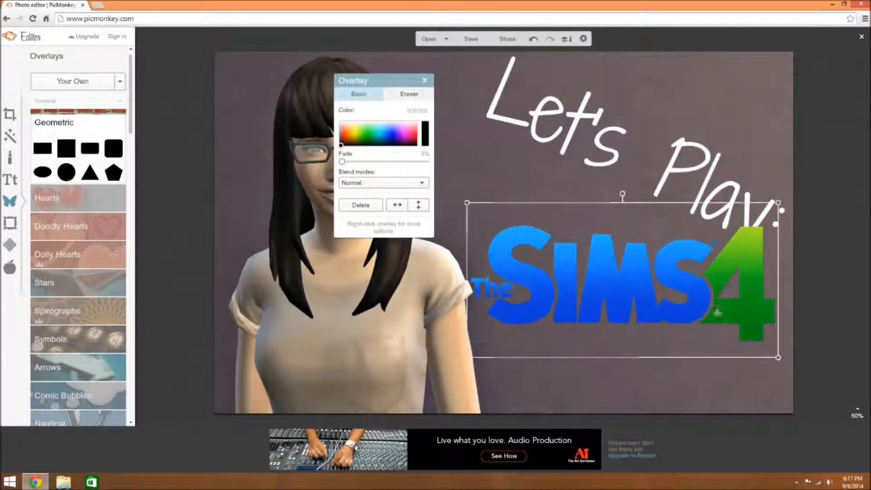
pyautogui.moveTo(696, 314); pyautogui.dragTo(701, 341)
pyautogui.click(826, 270)
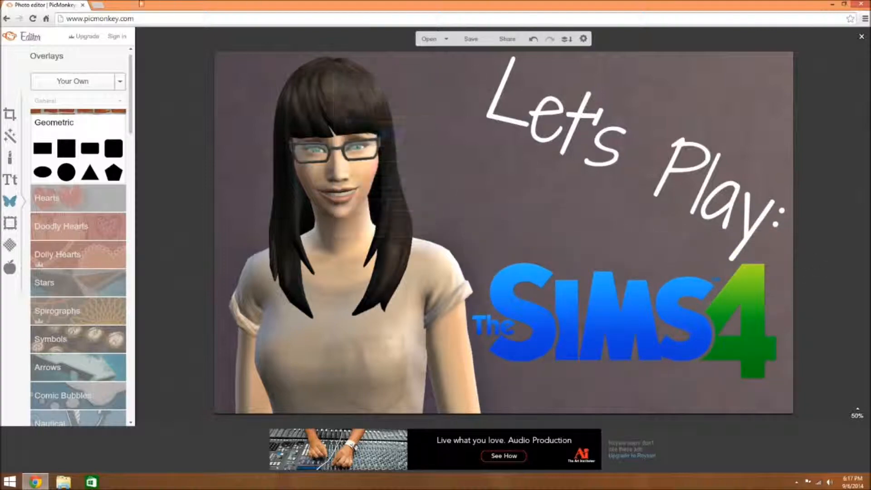
# - Search Google Images for "the sims 4 logo transparent" in a new tab, preview the first logo and close the tab
pyautogui.click(96, 5)
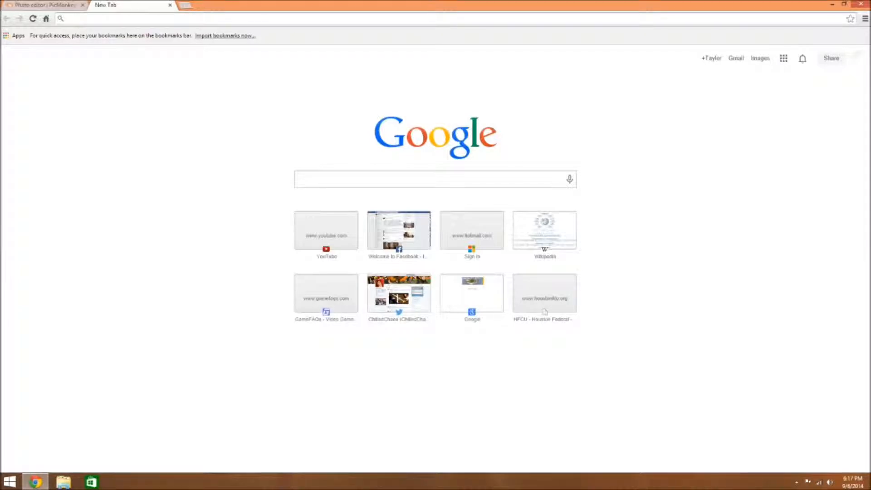
pyautogui.write('the sims 4 logo transparent')
pyautogui.press('Return')
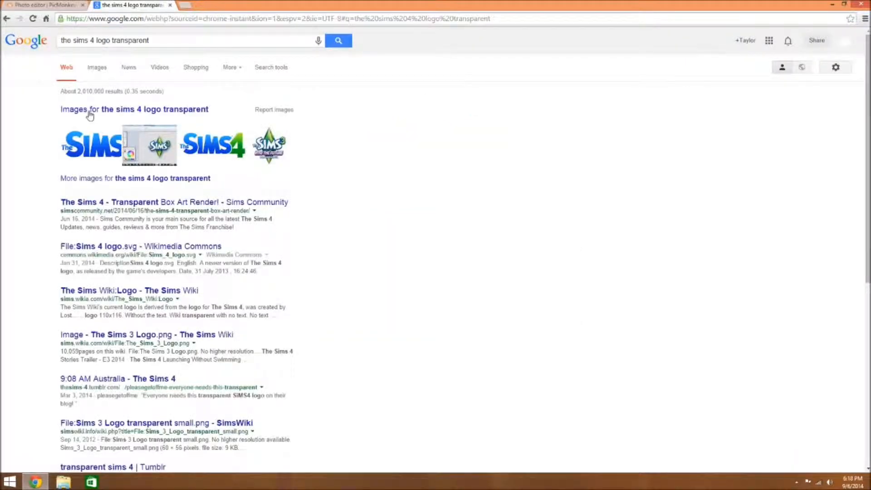
pyautogui.click(90, 112)
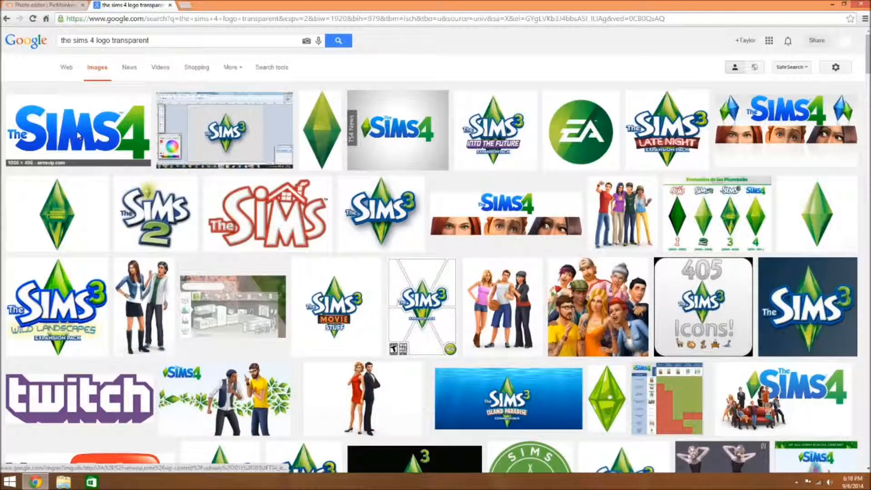
pyautogui.click(78, 135)
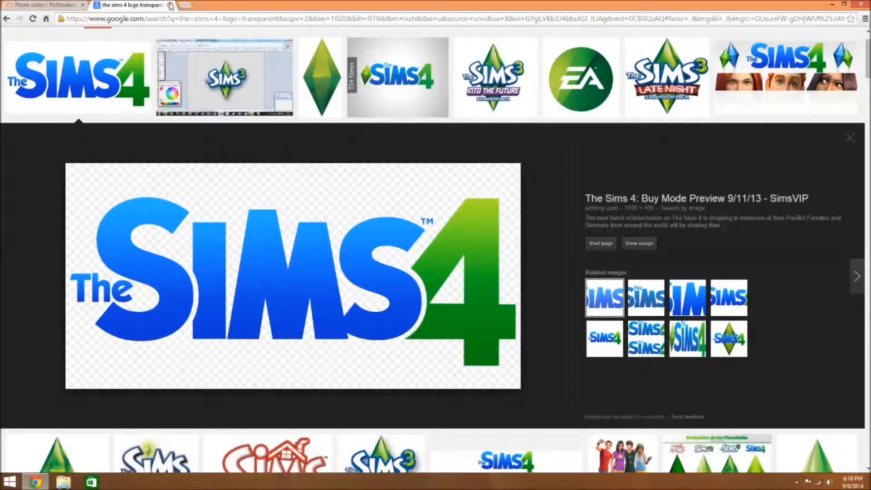
pyautogui.click(171, 6)
# - Enlarge the Sims 4 logo slightly from its upper-left corner
pyautogui.click(667, 333)
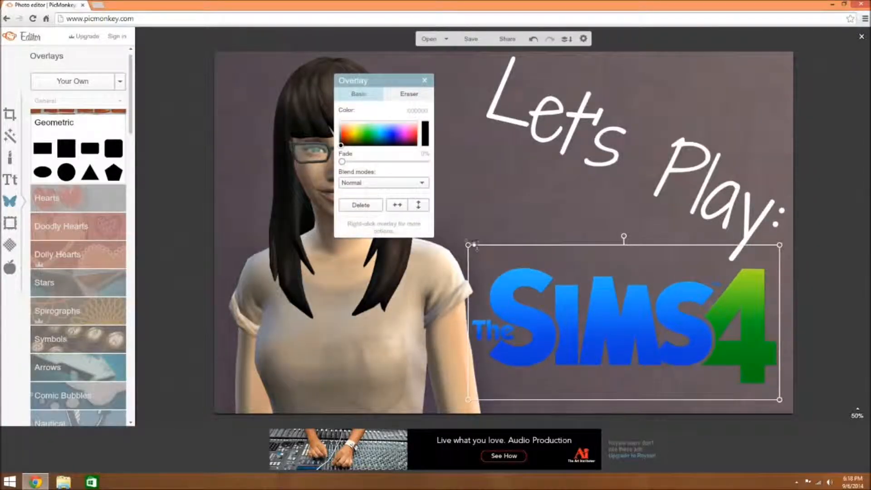
pyautogui.moveTo(466, 242); pyautogui.dragTo(460, 237)
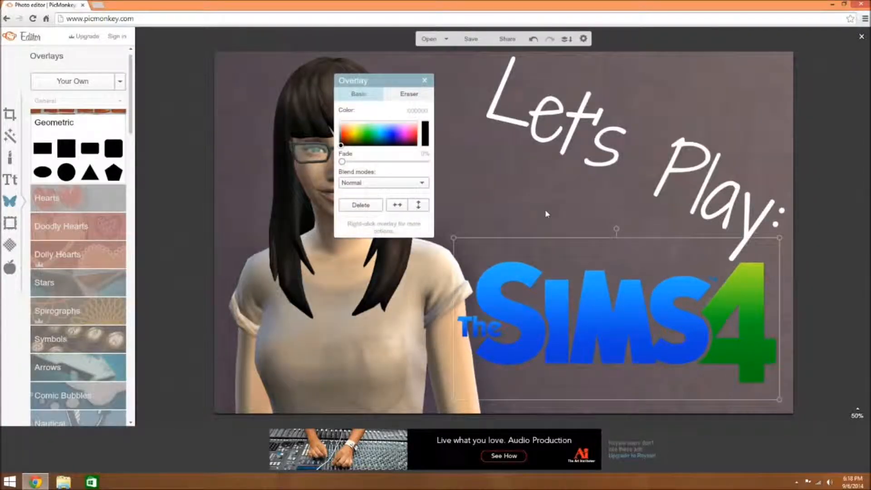
# - Reduce the tilt of the "Let's Play:" text and move it left, closer to the woman's head
pyautogui.click(560, 135)
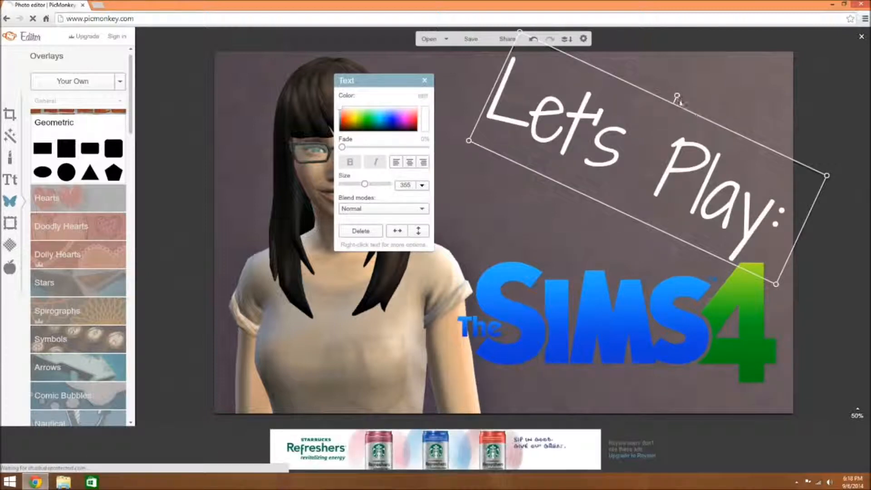
pyautogui.moveTo(677, 97); pyautogui.dragTo(665, 92)
pyautogui.moveTo(679, 176); pyautogui.dragTo(607, 172)
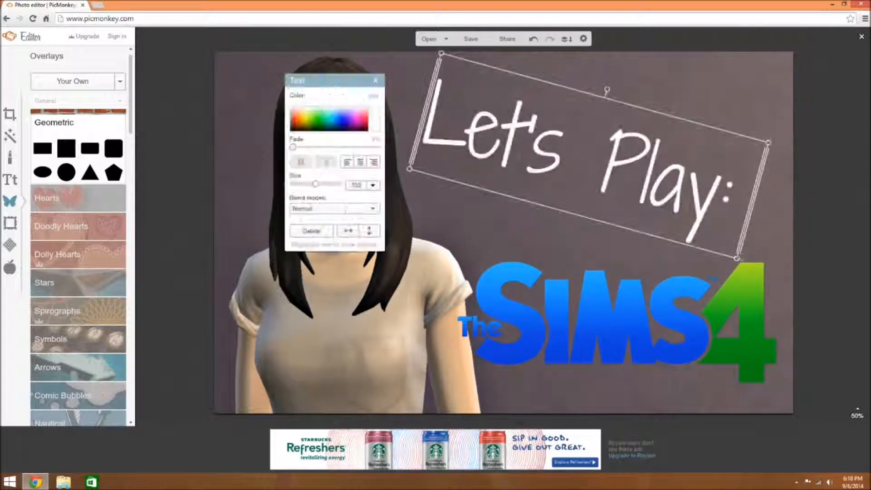
# - Enlarge the "Let's Play:" text to about size 394 and shift it up slightly to clear the Sims 4 logo
pyautogui.moveTo(737, 259); pyautogui.dragTo(776, 287)
pyautogui.click(859, 331)
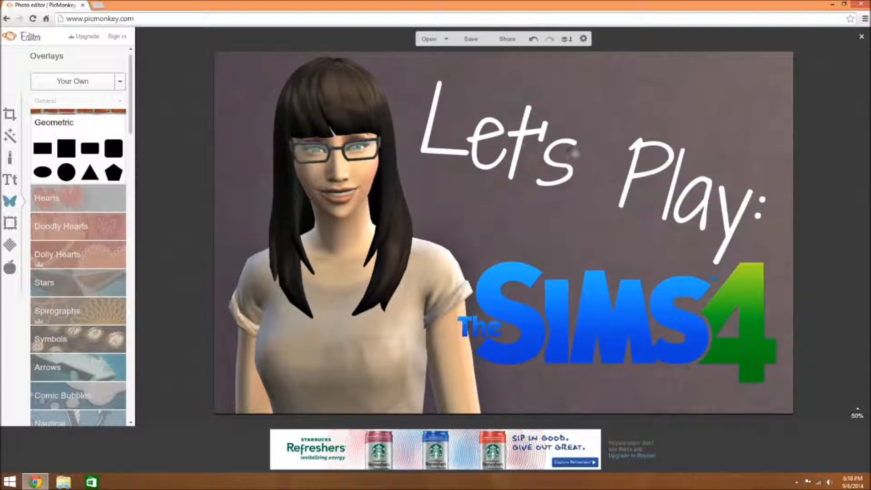
pyautogui.click(641, 174)
pyautogui.moveTo(641, 174); pyautogui.dragTo(643, 164)
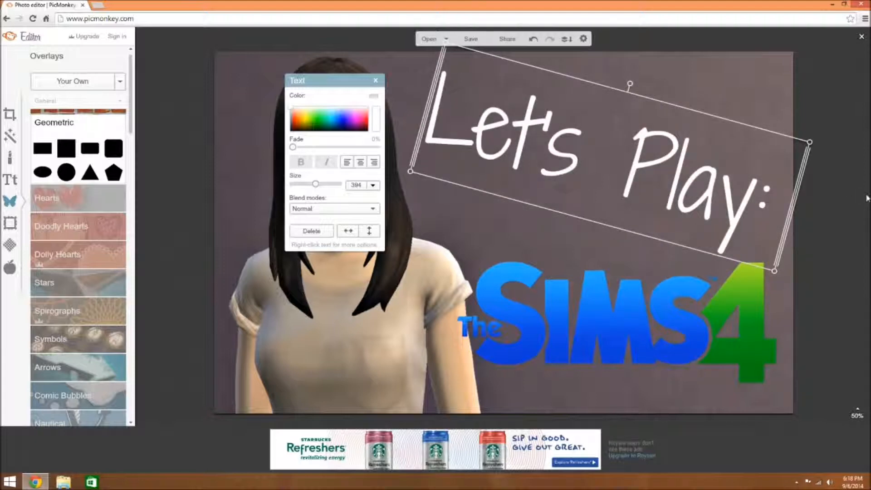
pyautogui.click(852, 229)
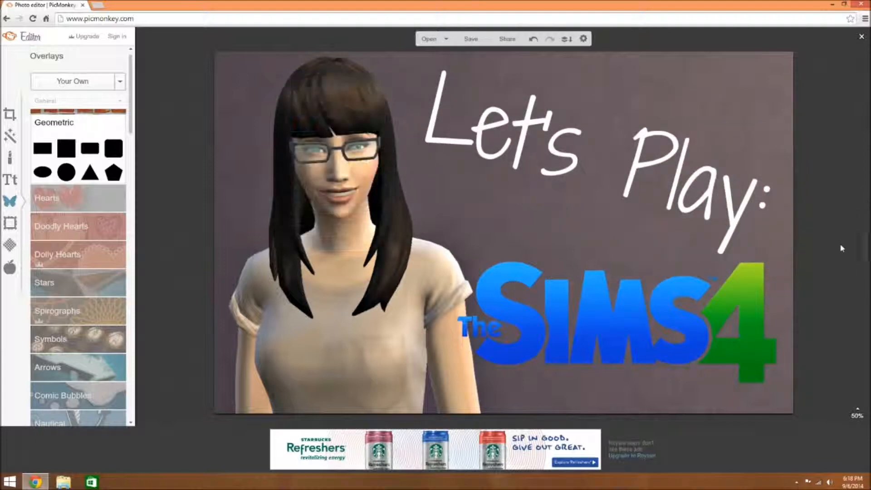
# - Try the Simple Edge frame around the photo and discard it
pyautogui.click(10, 223)
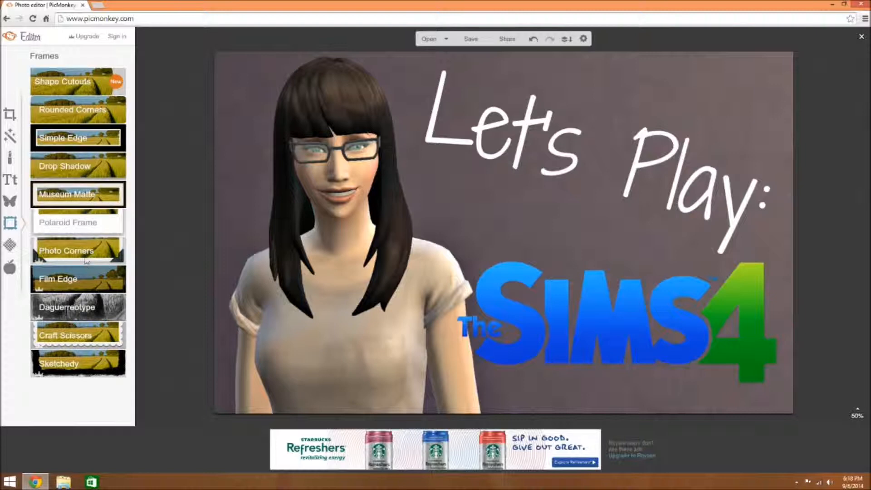
pyautogui.click(91, 137)
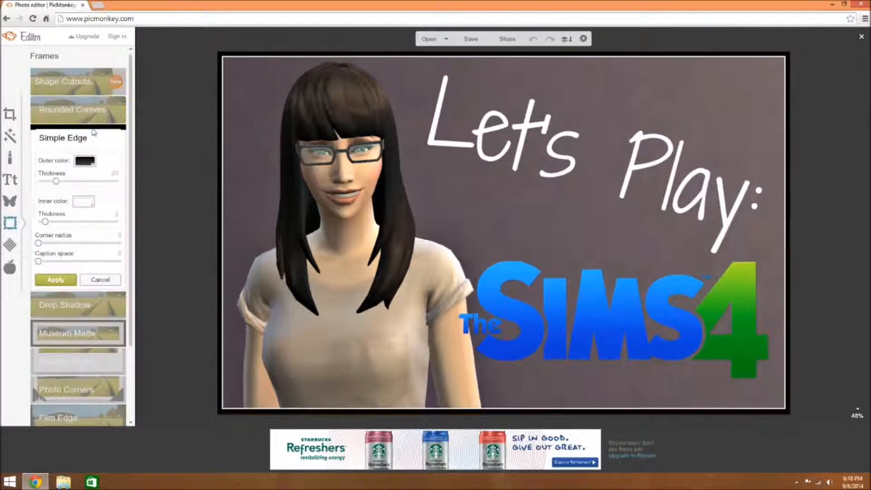
pyautogui.click(99, 281)
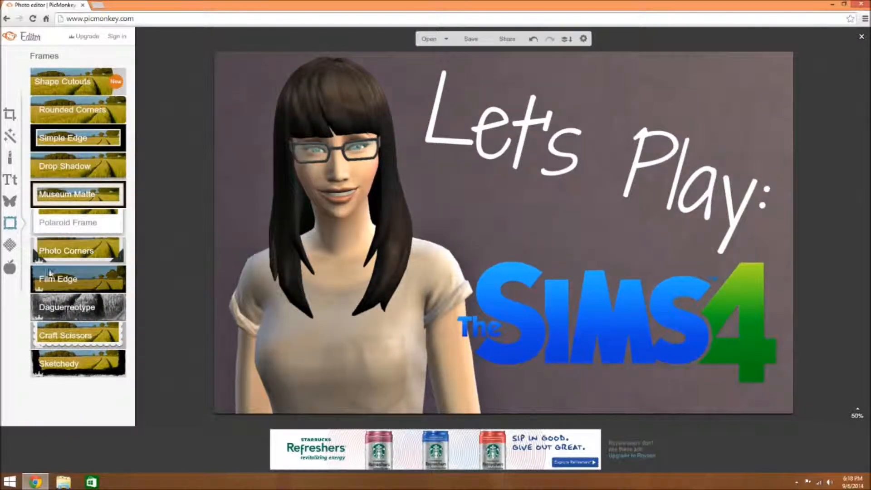
# - Try the black starry Space texture over the photo and discard it
pyautogui.click(14, 248)
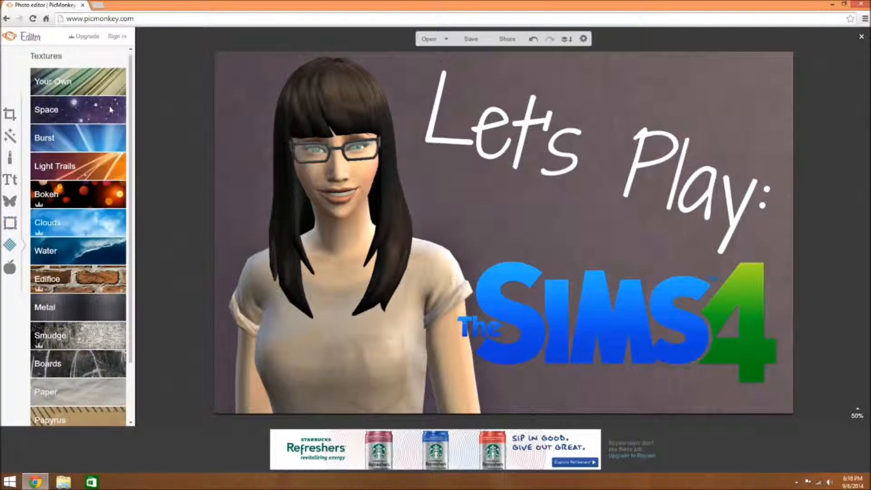
pyautogui.click(109, 107)
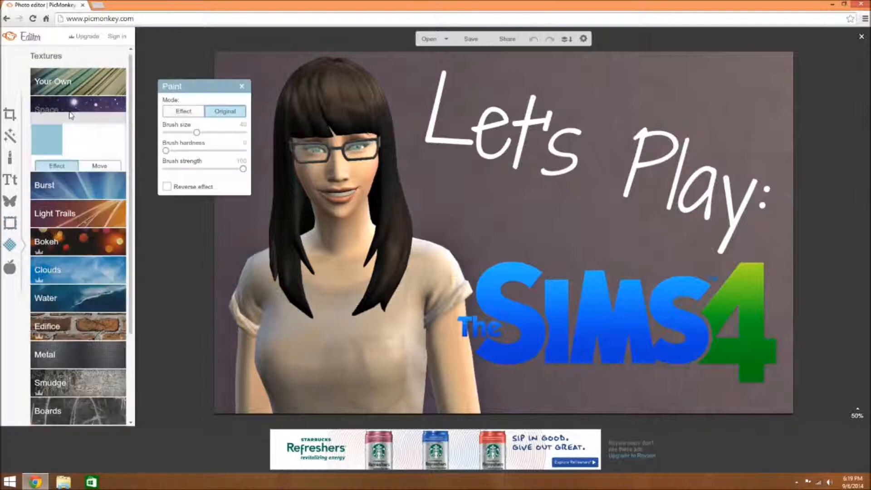
pyautogui.click(79, 142)
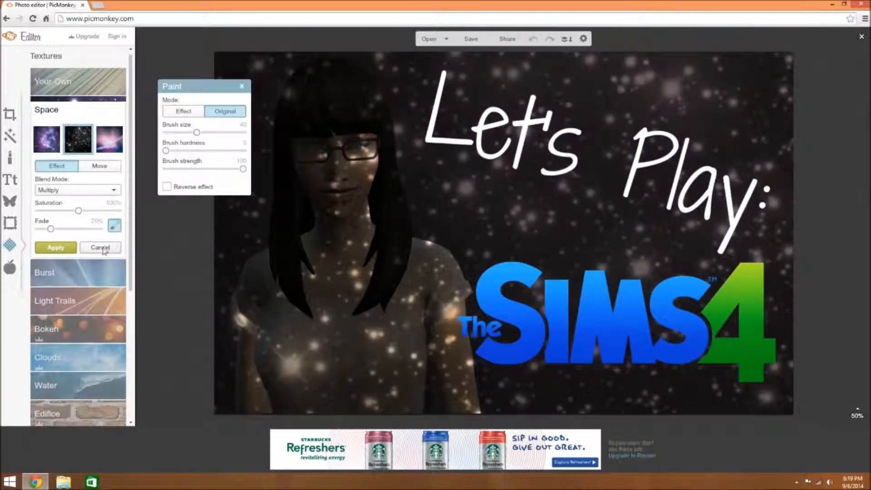
pyautogui.click(100, 247)
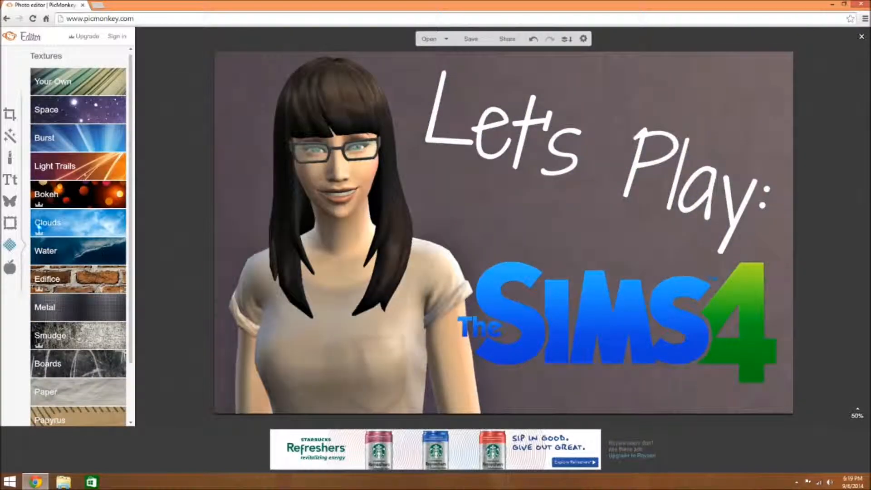
# - Try the Class Pix effect of the School U theme, discard it and look through the theme's other options
pyautogui.click(12, 271)
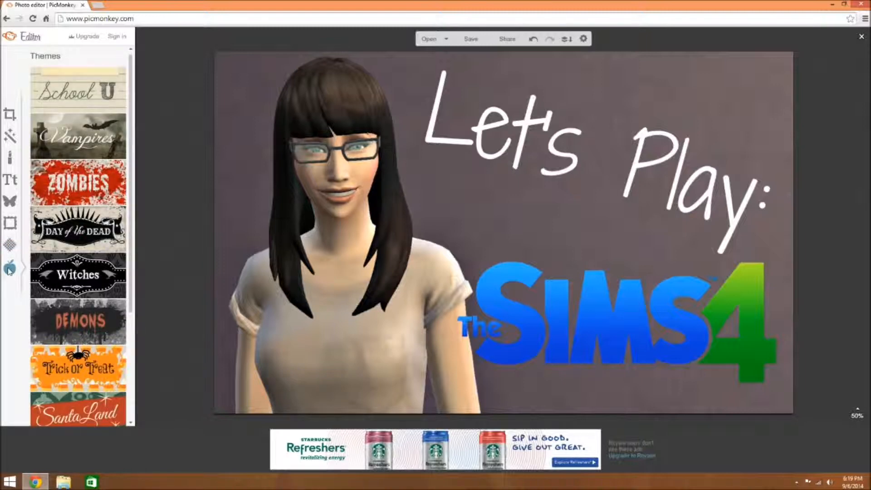
pyautogui.click(71, 103)
pyautogui.click(62, 142)
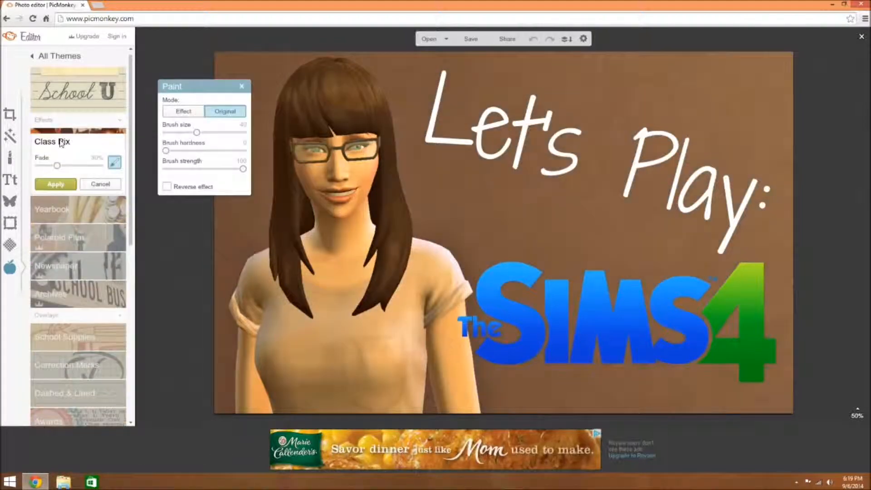
pyautogui.click(100, 184)
pyautogui.scroll(-3, 80, 328)
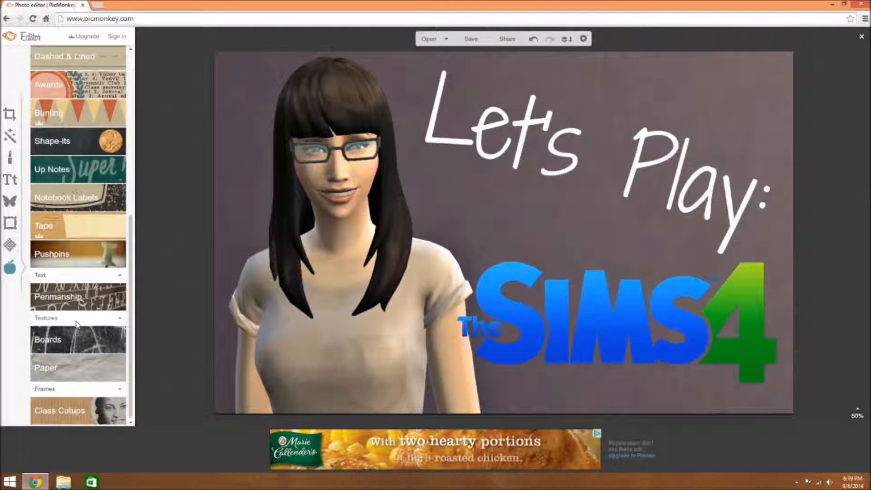
pyautogui.scroll(3, 80, 328)
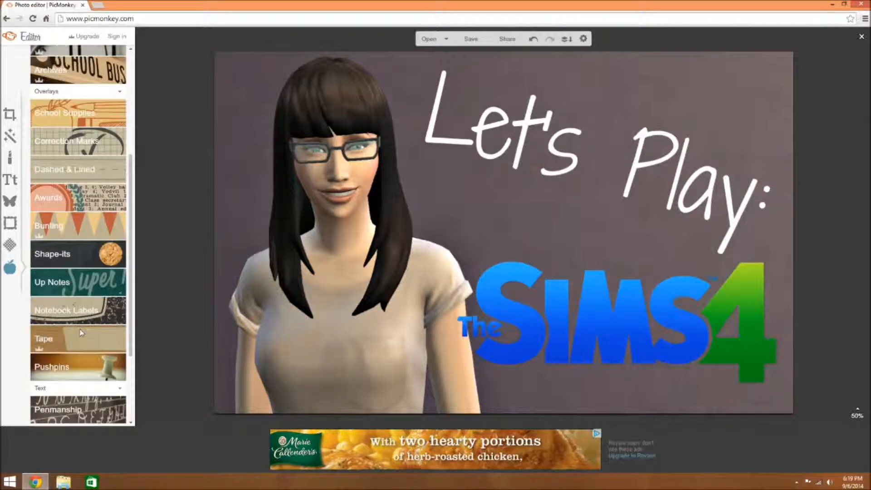
pyautogui.scroll(5, 81, 333)
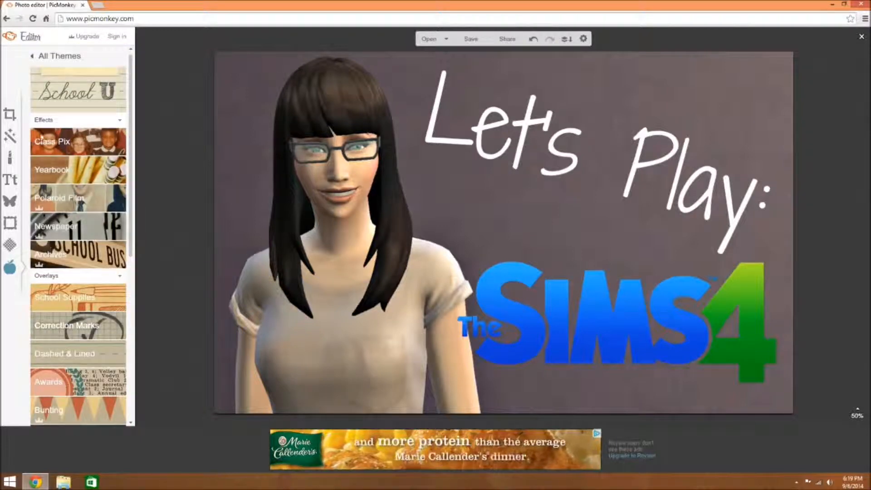
# - Look through the School U theme's remaining overlays, text and textures
pyautogui.scroll(-2, 53, 295)
pyautogui.scroll(-5, 53, 295)
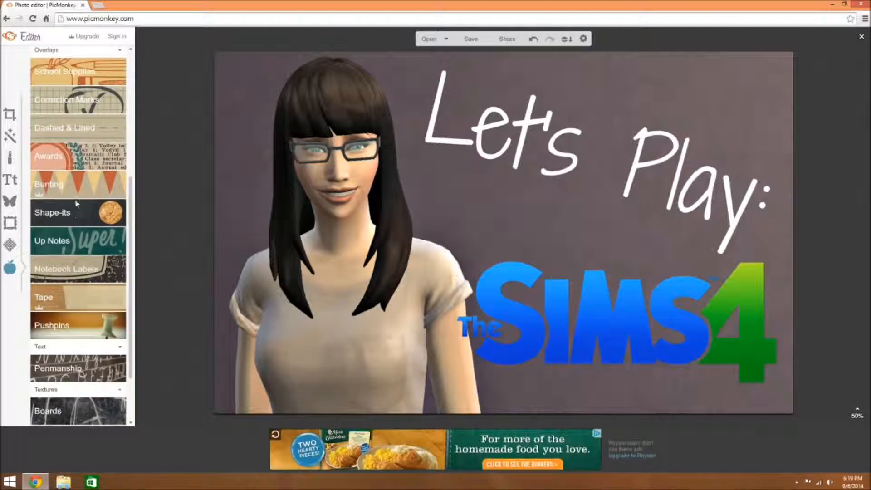
pyautogui.scroll(2, 71, 174)
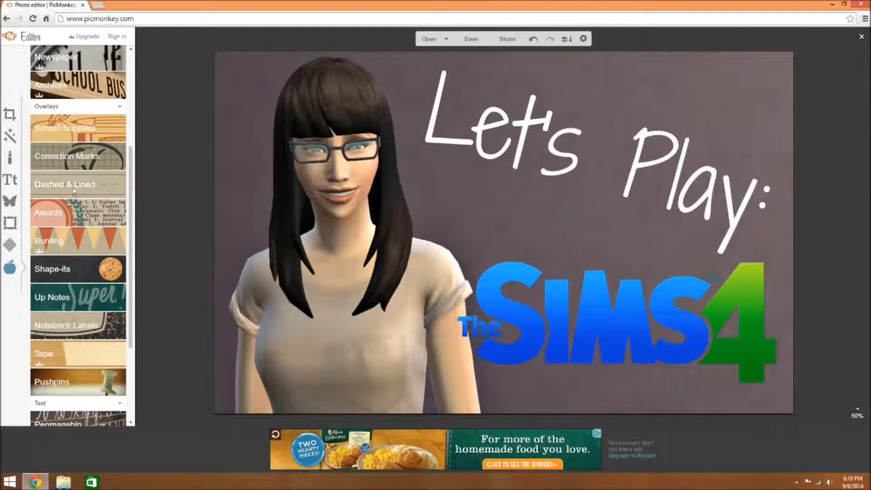
pyautogui.scroll(-2, 25, 257)
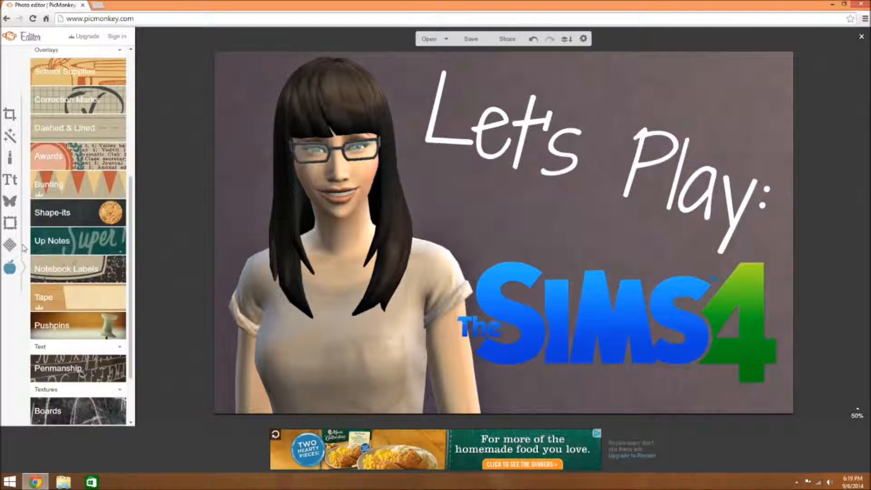
# - Browse the overlay categories, open the Labels and Banners sets to view their shapes, and return to the theme list
pyautogui.click(10, 224)
pyautogui.click(10, 200)
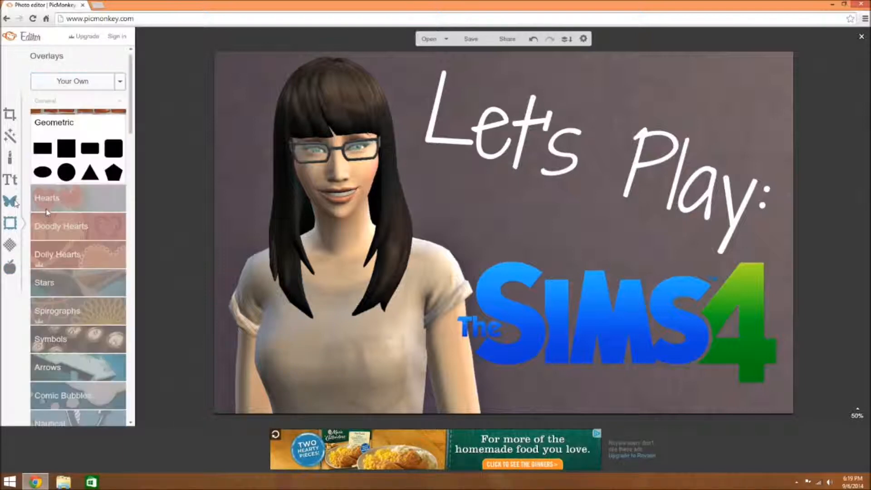
pyautogui.scroll(-4, 77, 290)
pyautogui.scroll(-15, 78, 290)
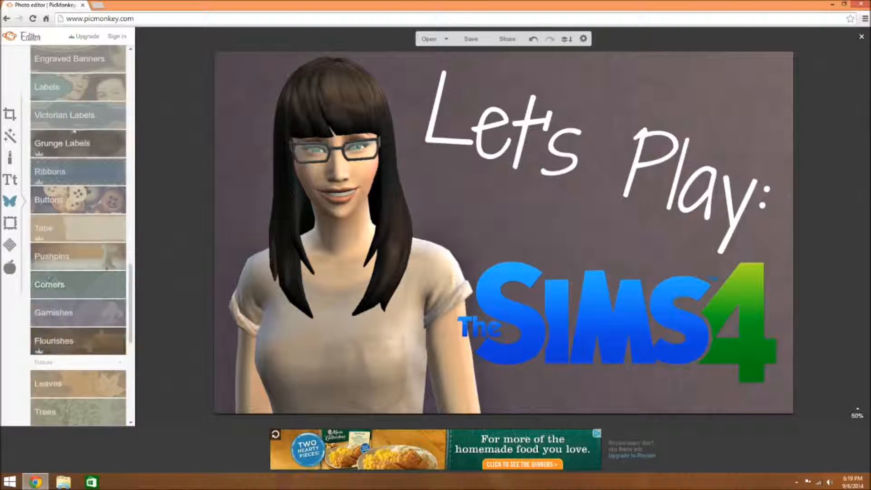
pyautogui.click(62, 87)
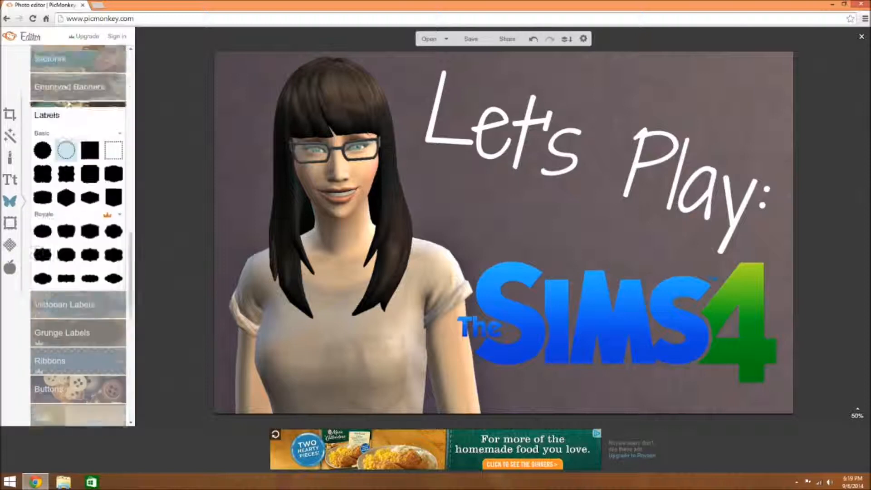
pyautogui.scroll(4, 68, 199)
pyautogui.click(68, 171)
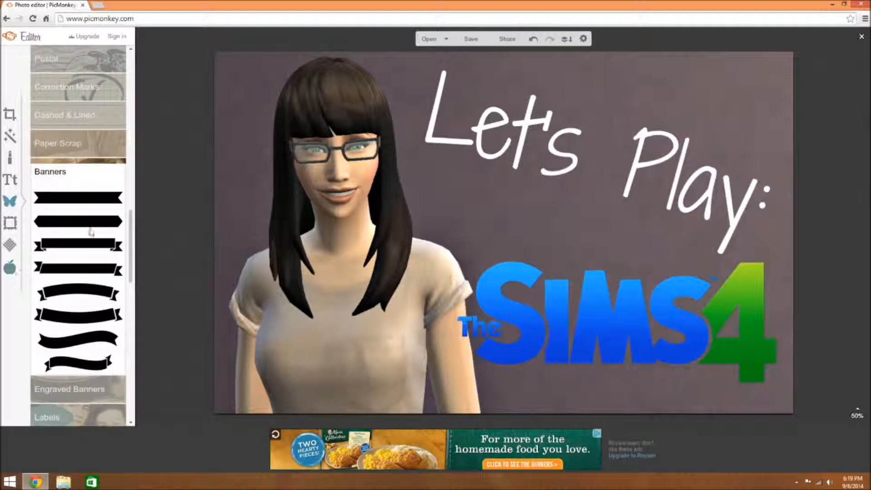
pyautogui.click(9, 114)
pyautogui.click(9, 268)
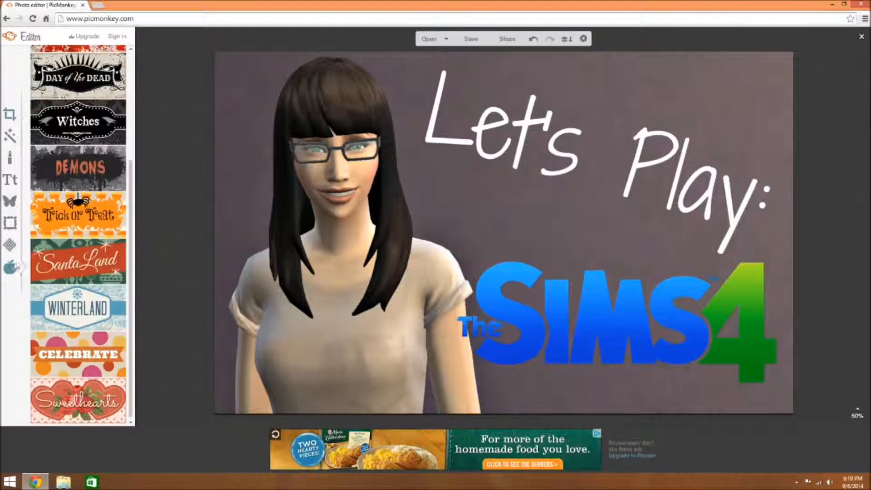
# - Review the save options for the thumbnail's file name, format and quality, and return to editing without saving
pyautogui.click(14, 114)
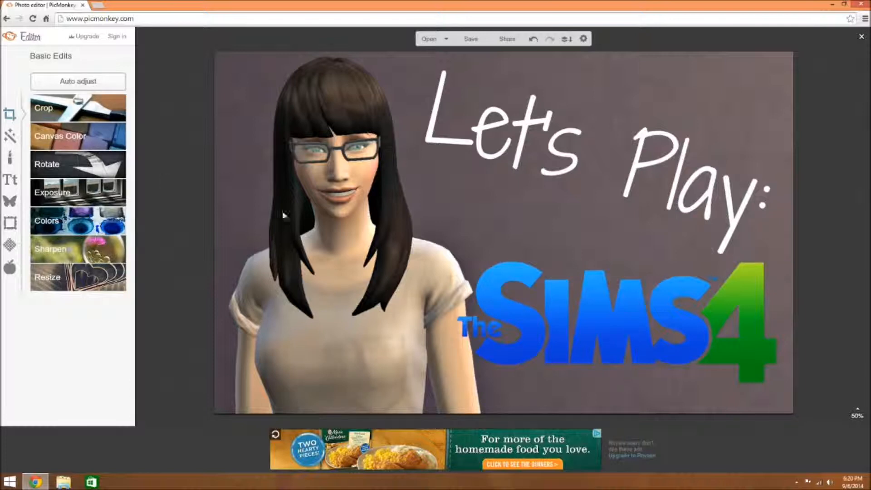
pyautogui.click(472, 39)
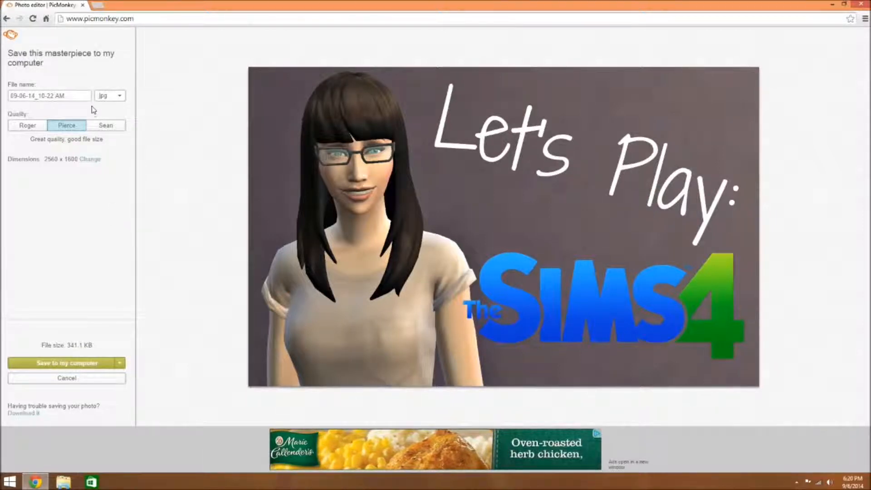
pyautogui.click(91, 379)
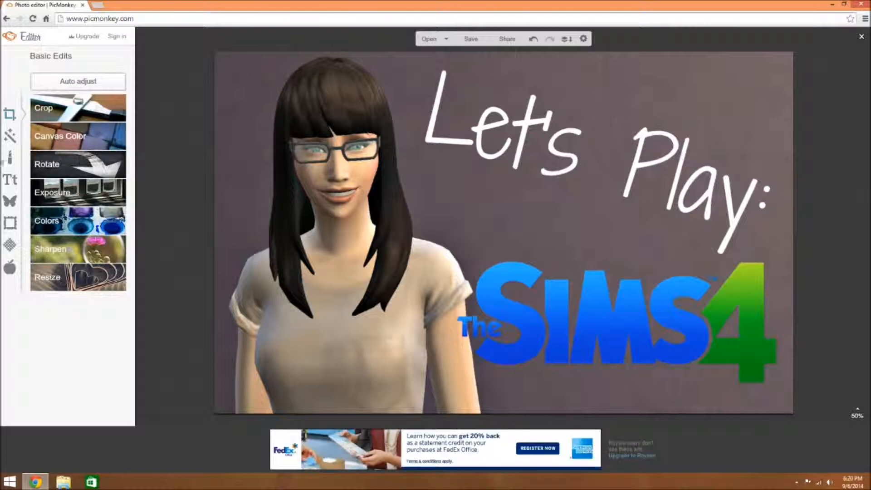
# - Look at the Demons theme's options and the list of available textures
pyautogui.click(10, 269)
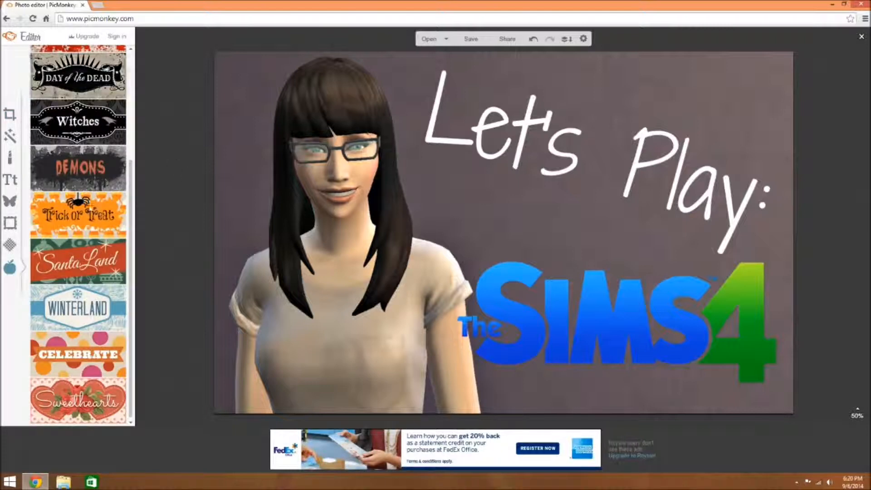
pyautogui.click(104, 170)
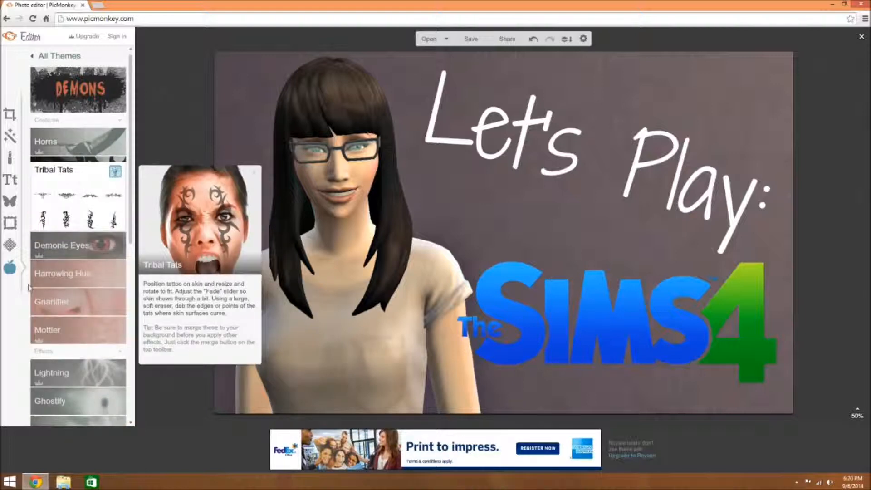
pyautogui.click(11, 224)
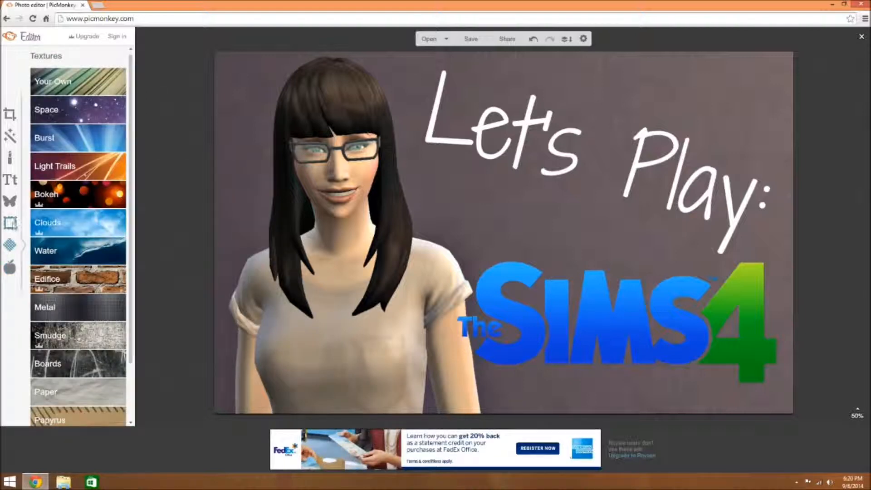
# - Try the Simple Edge frame and the Polaroid Frame on the photo, discard both and return to the basic edits
pyautogui.click(12, 224)
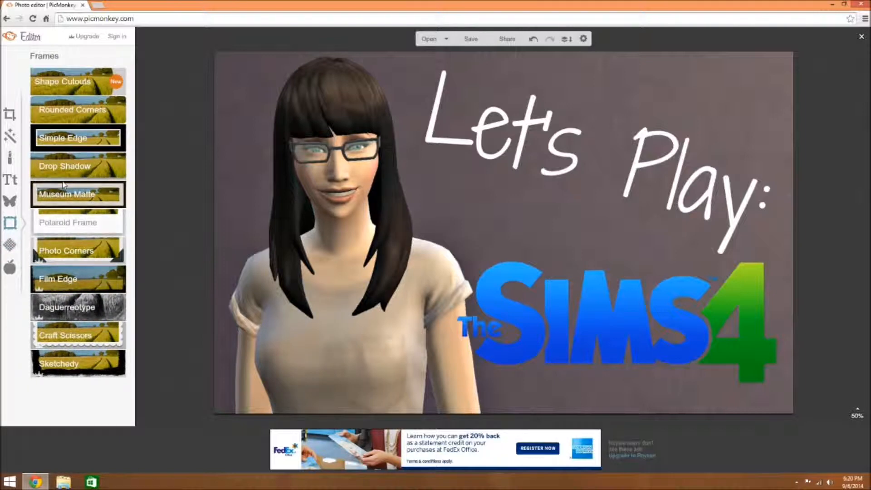
pyautogui.click(78, 139)
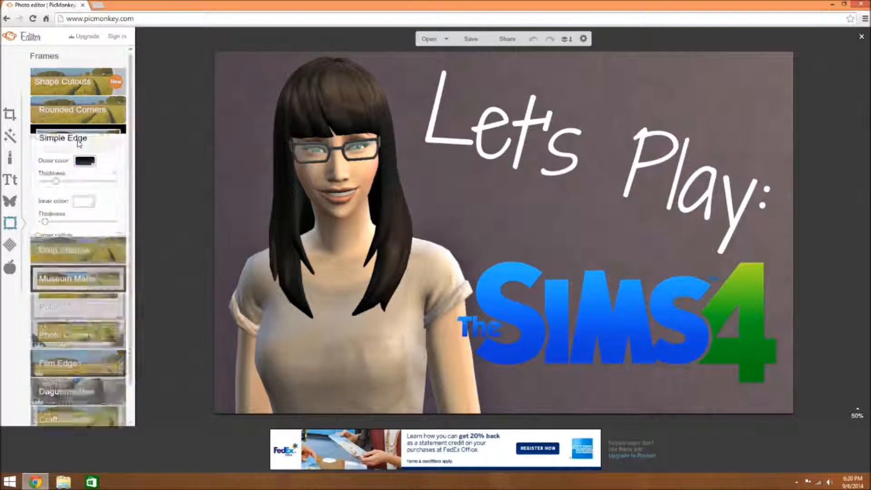
pyautogui.click(95, 279)
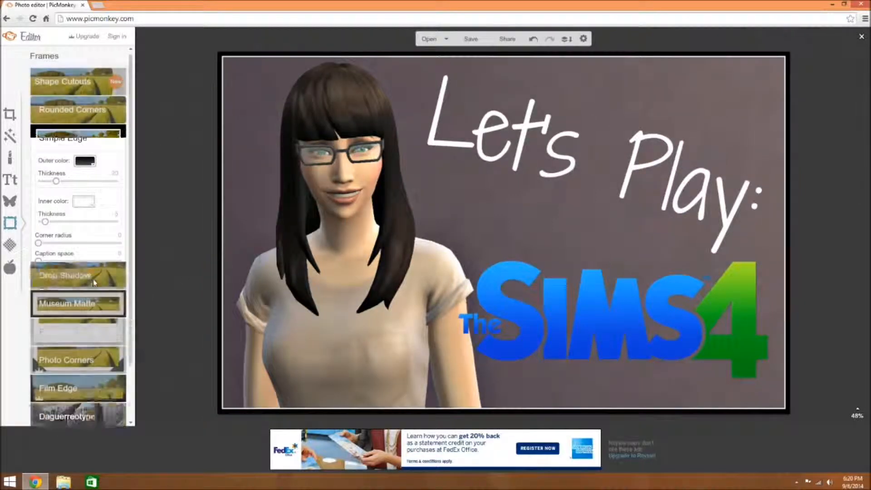
pyautogui.click(84, 231)
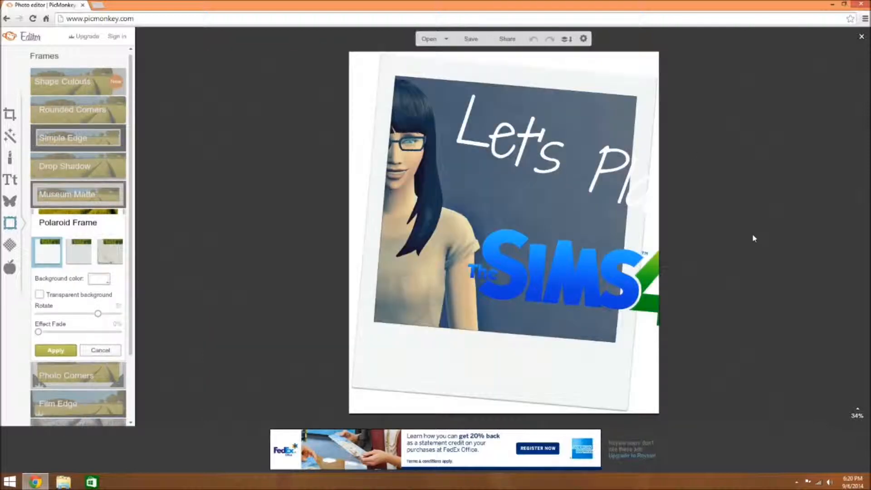
pyautogui.click(101, 350)
pyautogui.click(9, 113)
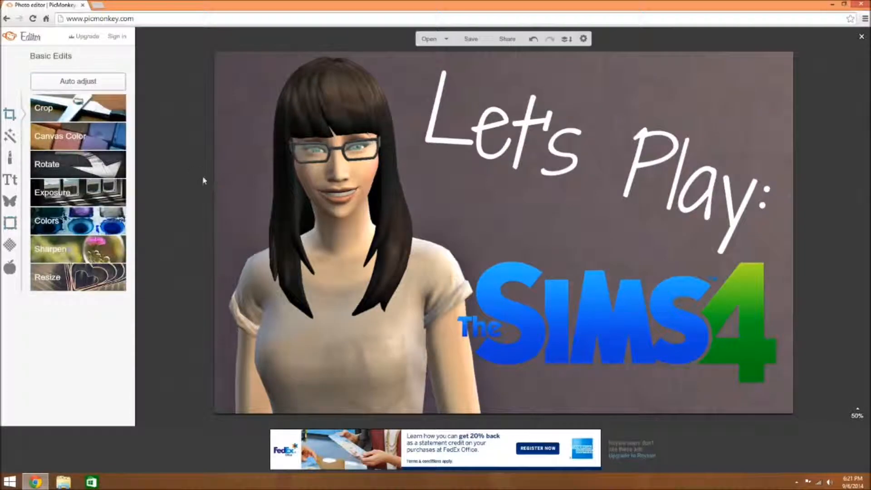